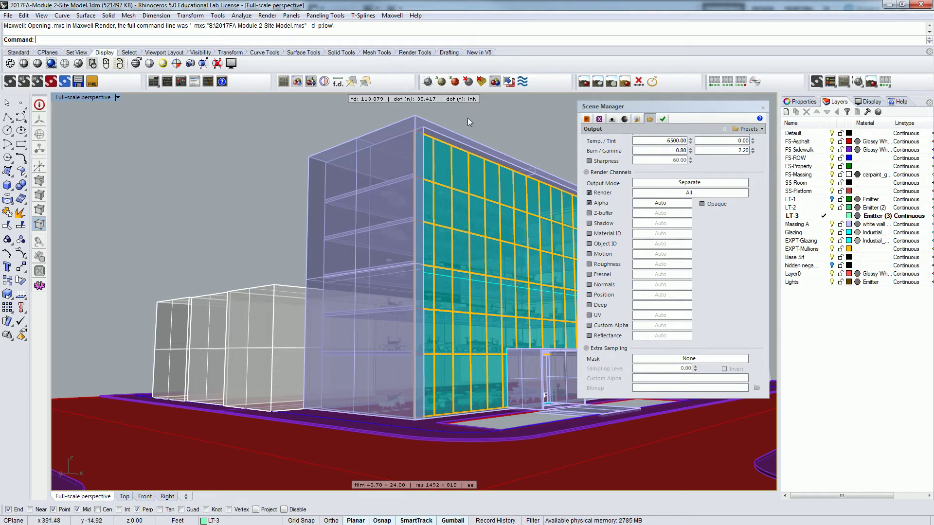
# Step: In Chrome, search Google for 'city human point of view'
pyautogui.hotkey('alt', 'Tab')
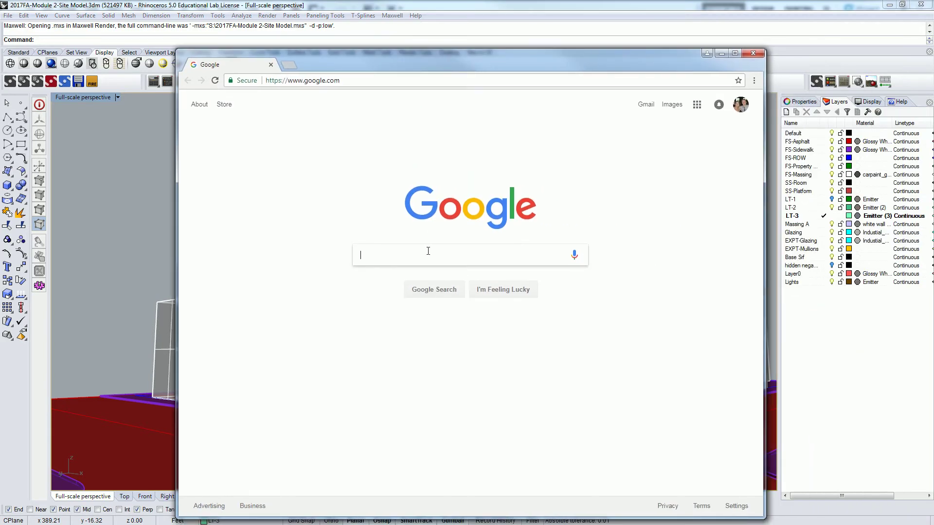
pyautogui.write('urban city')
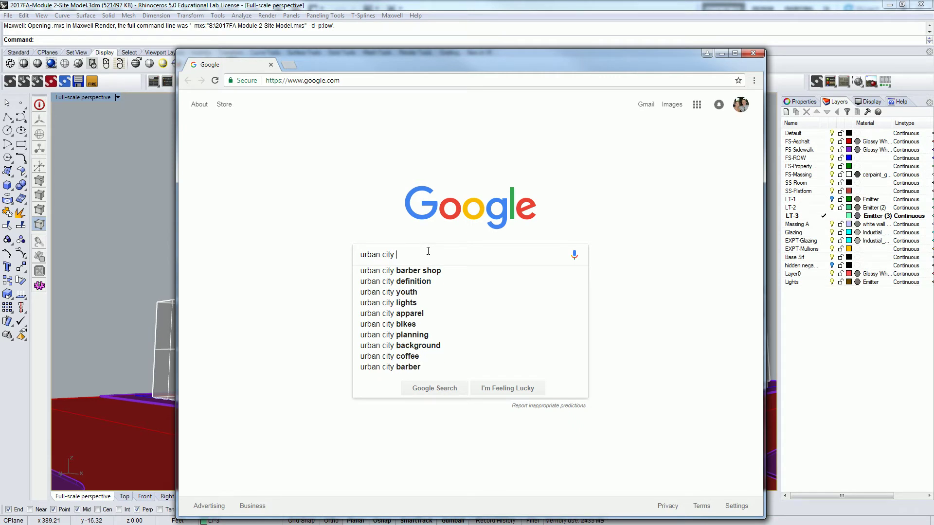
pyautogui.press('BackSpace')
pyautogui.press('BackSpace')
pyautogui.press('BackSpace')
pyautogui.press('BackSpace')
pyautogui.press('BackSpace')
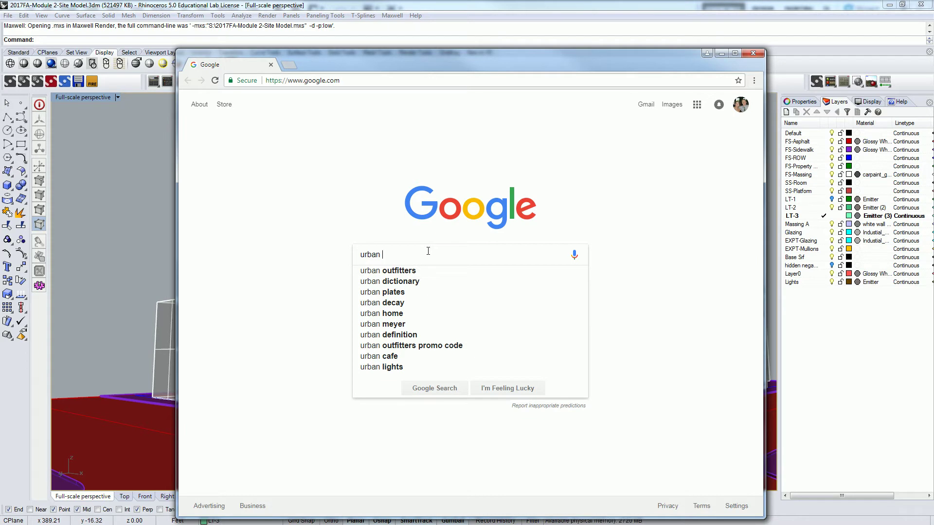
pyautogui.write('human po')
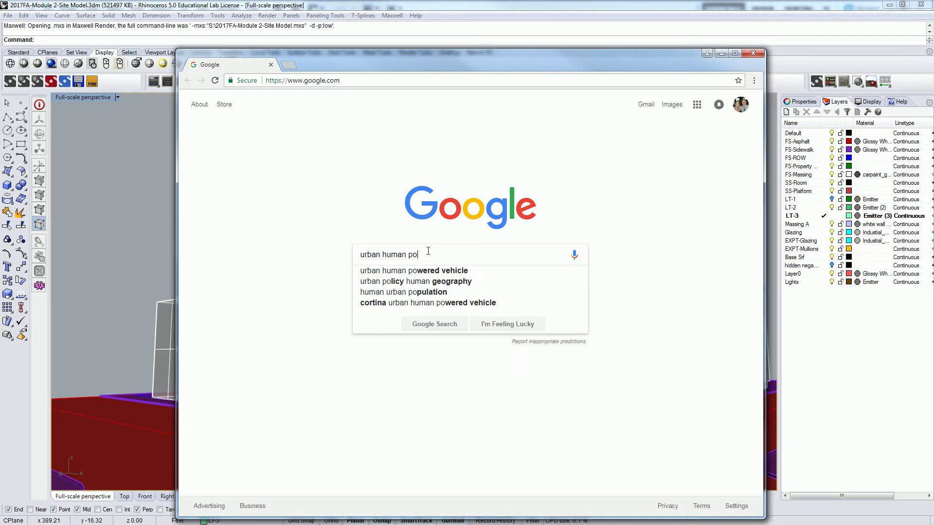
pyautogui.write('int of view')
pyautogui.press('Return')
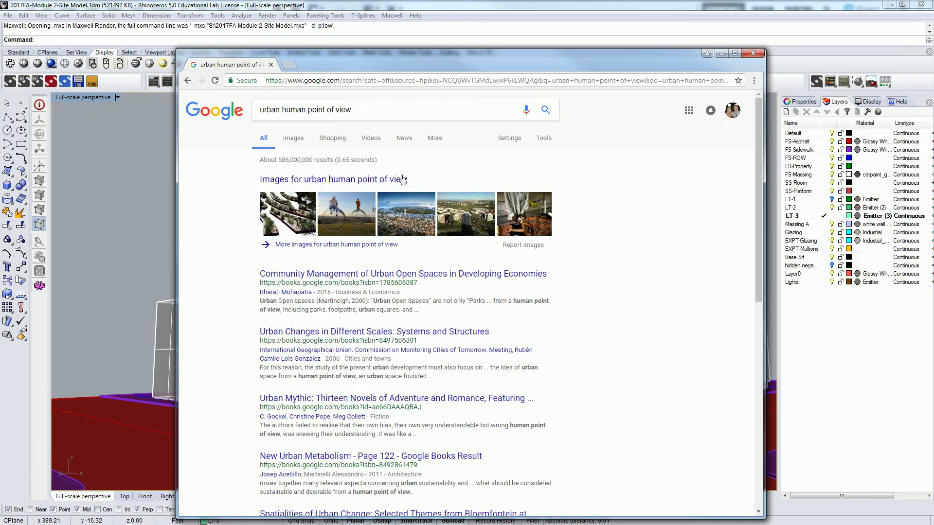
pyautogui.click(372, 112)
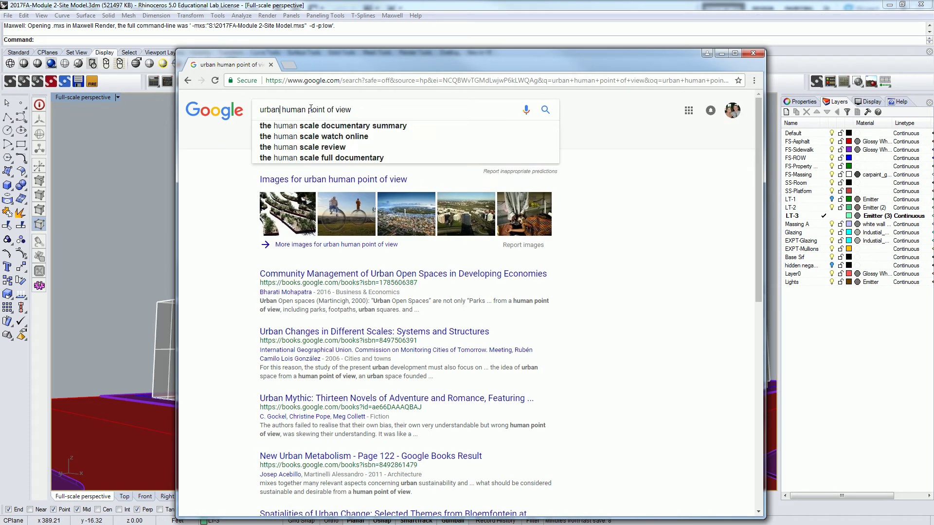
pyautogui.press('BackSpace')
pyautogui.press('BackSpace')
pyautogui.press('BackSpace')
pyautogui.press('BackSpace')
pyautogui.press('BackSpace')
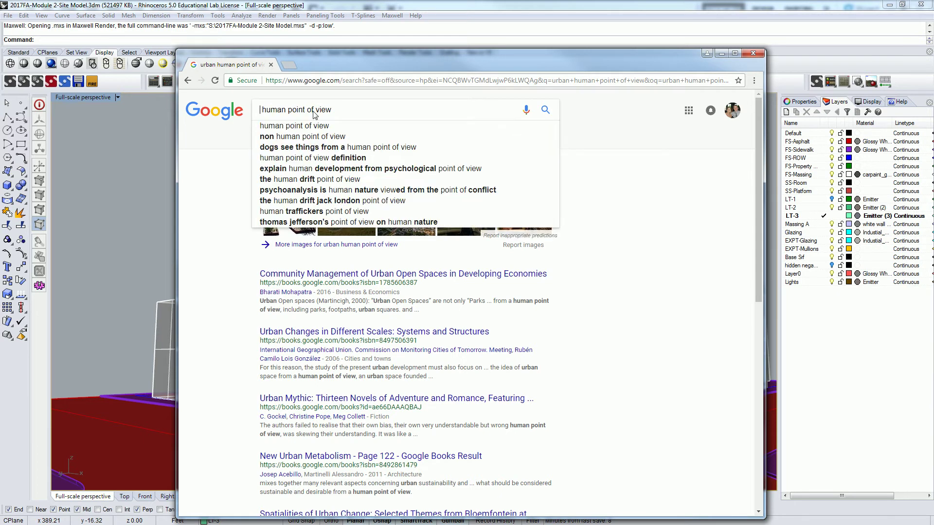
pyautogui.write('city')
pyautogui.press('Return')
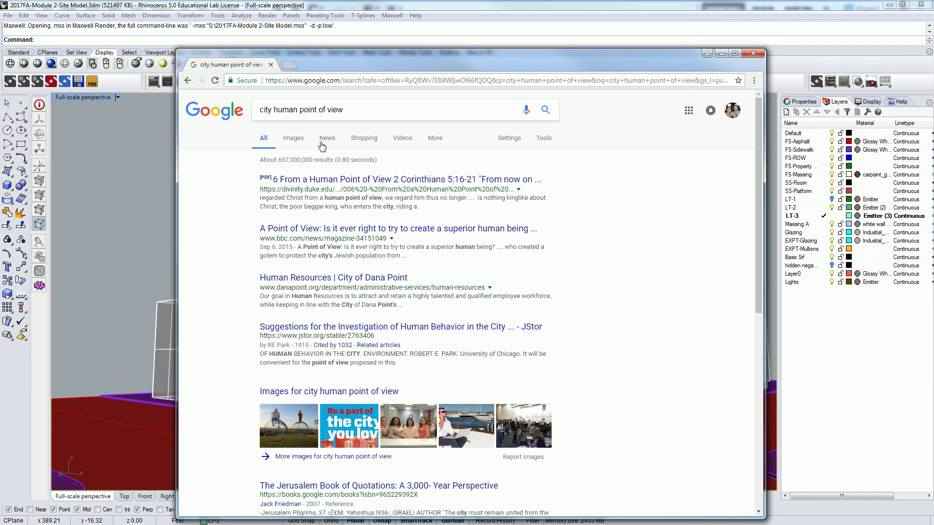
# Step: Switch to image results and refine the query to 'city human perspective'
pyautogui.click(294, 138)
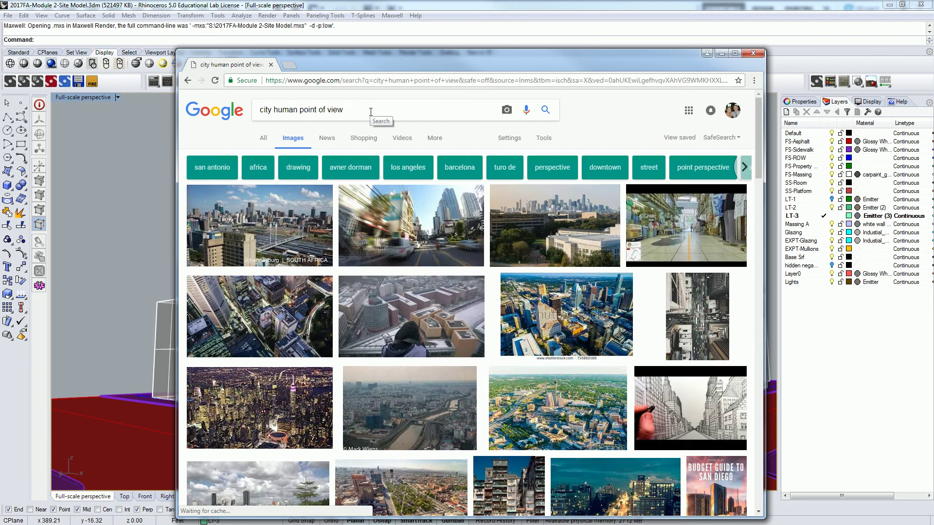
pyautogui.scroll(-10, 424, 266)
pyautogui.scroll(10, 424, 266)
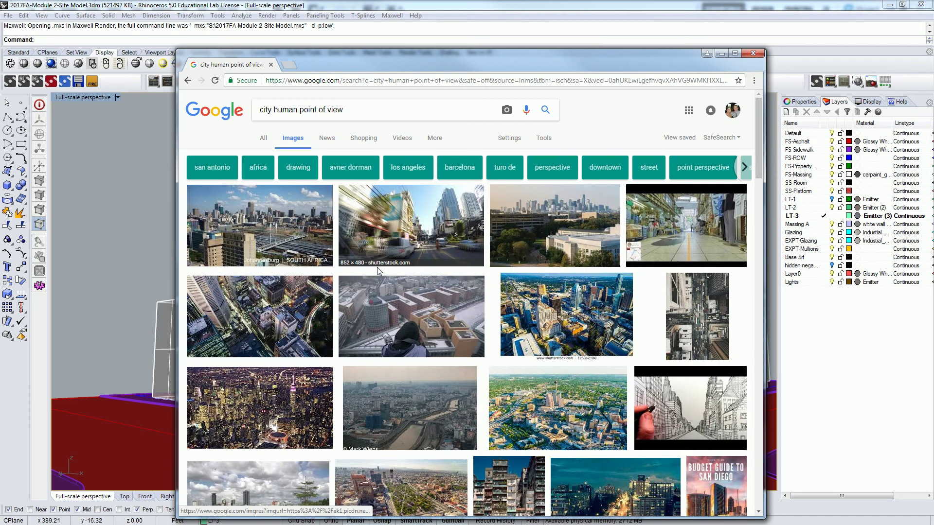
pyautogui.moveTo(344, 110); pyautogui.dragTo(304, 107)
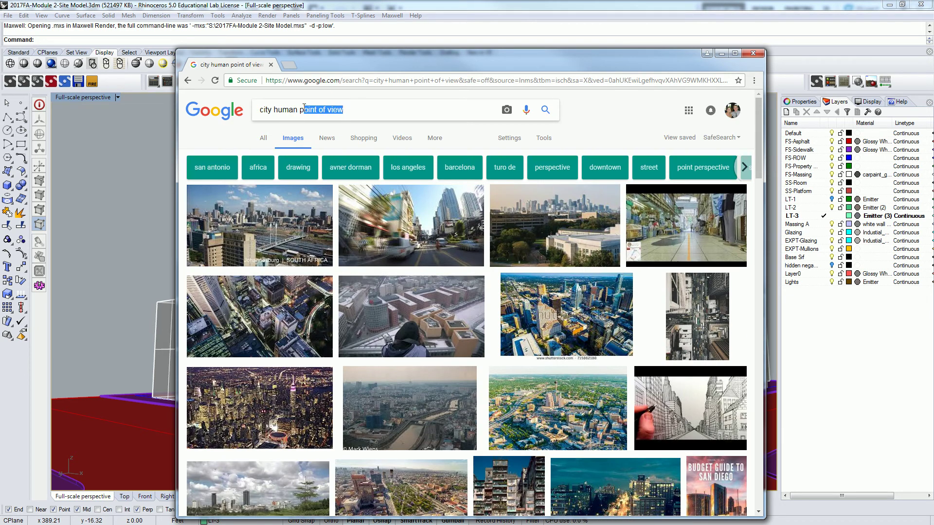
pyautogui.write('erspective')
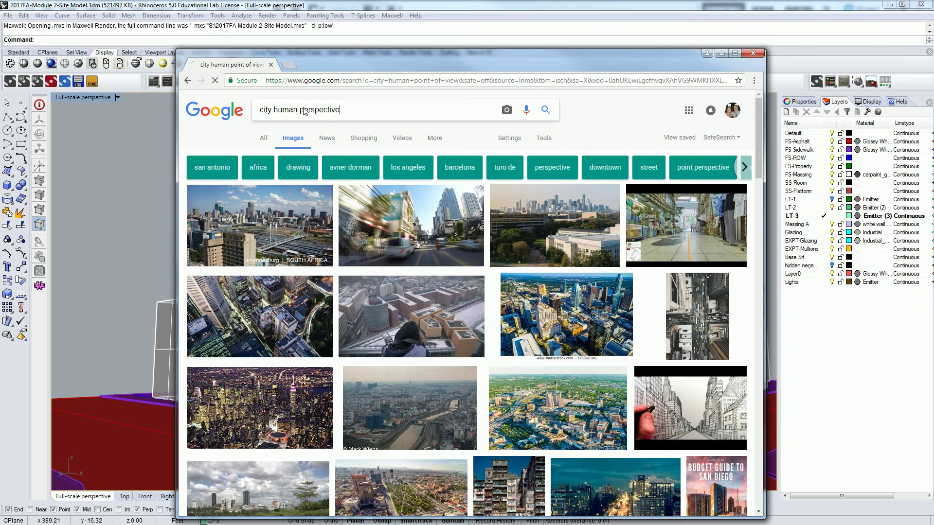
pyautogui.press('Return')
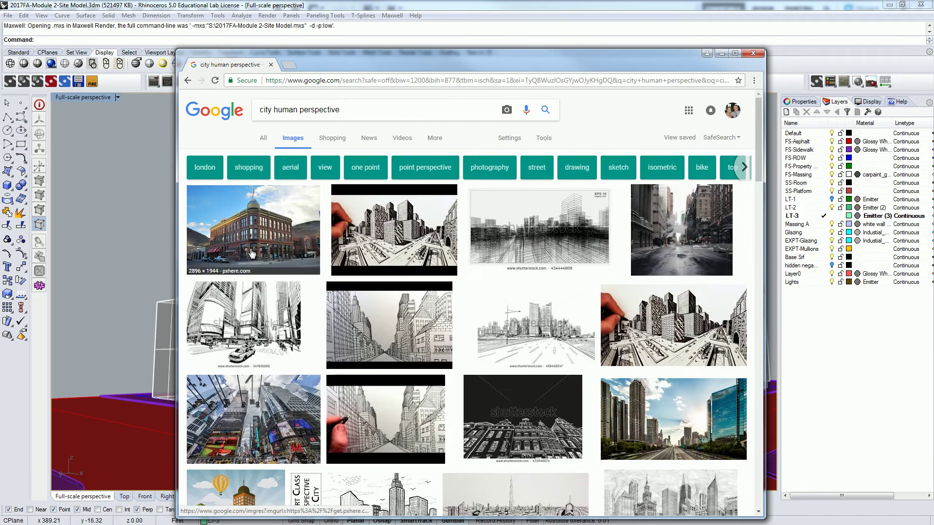
# Step: Preview the brick corner building photo and open its pxhere source page
pyautogui.scroll(-2, 278, 241)
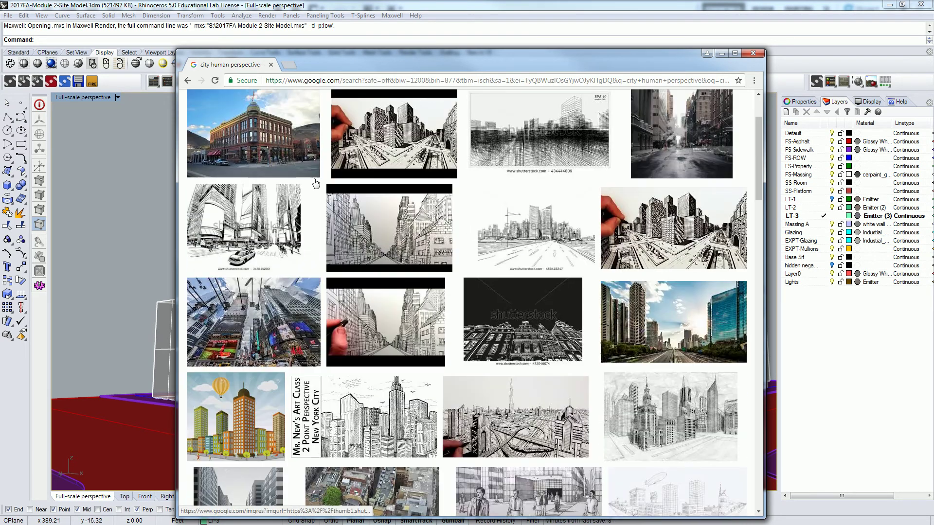
pyautogui.click(257, 155)
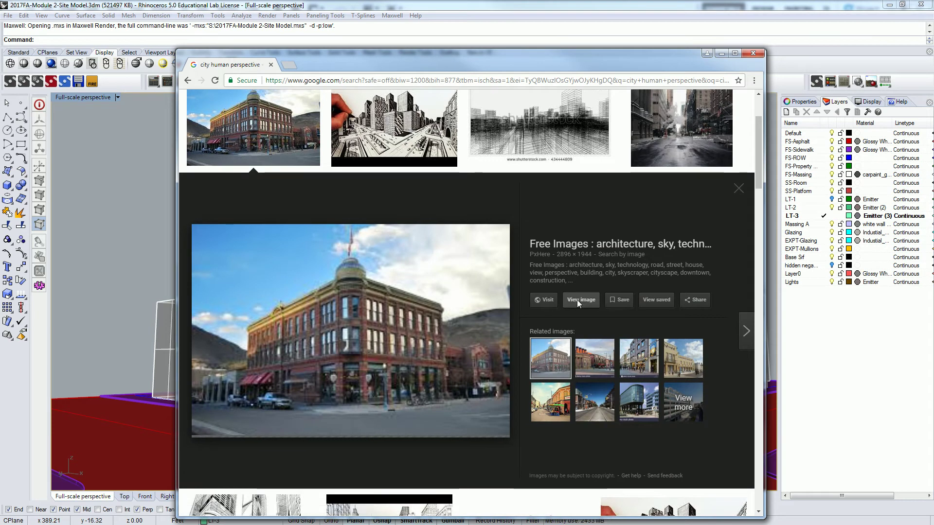
pyautogui.click(576, 299)
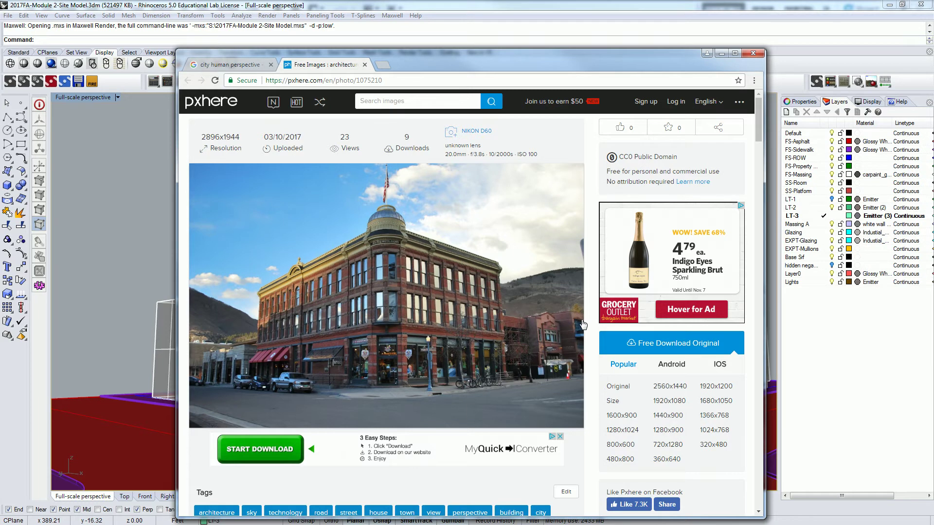
# Step: Back in Rhino, close the Maxwell Scene Manager, select everything, pick Layer0 and tilt the perspective view
pyautogui.hotkey('alt', 'Tab')
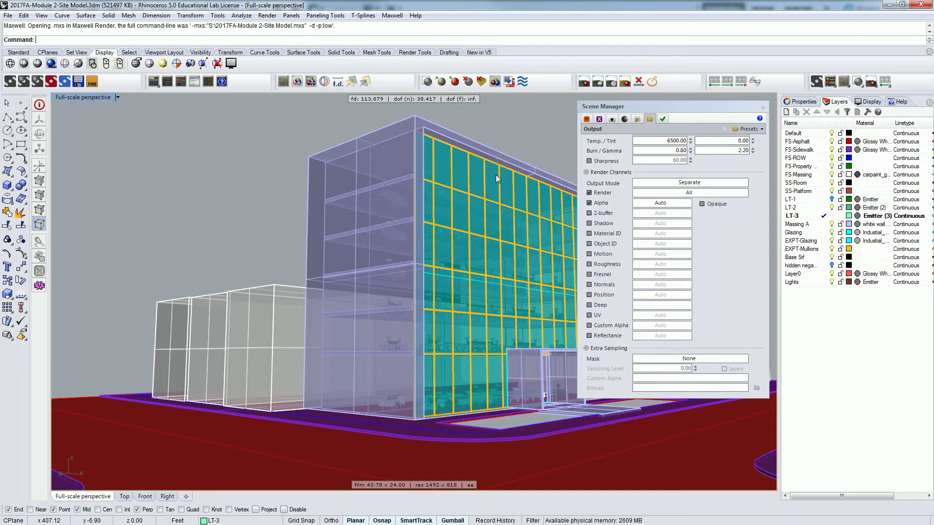
pyautogui.moveTo(659, 104); pyautogui.dragTo(870, 104)
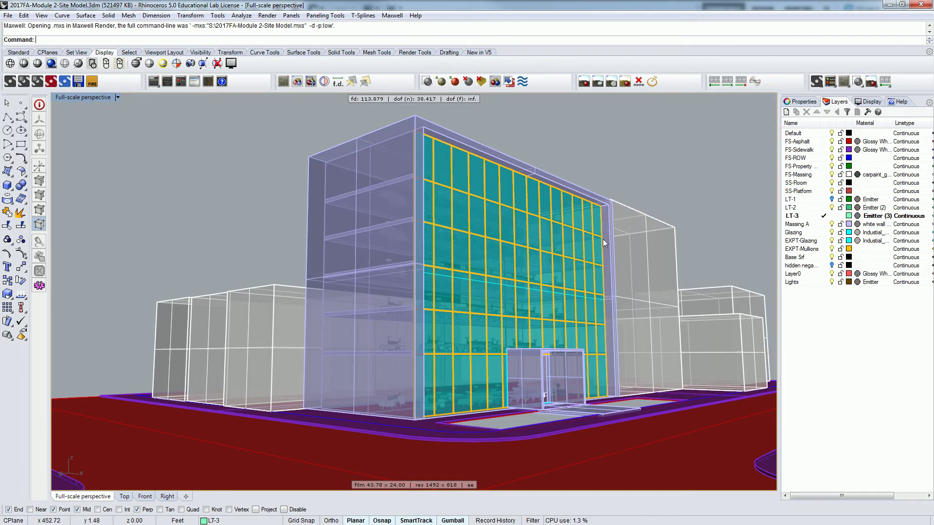
pyautogui.middleClick(597, 175)
pyautogui.hotkey('ctrl', 'a')
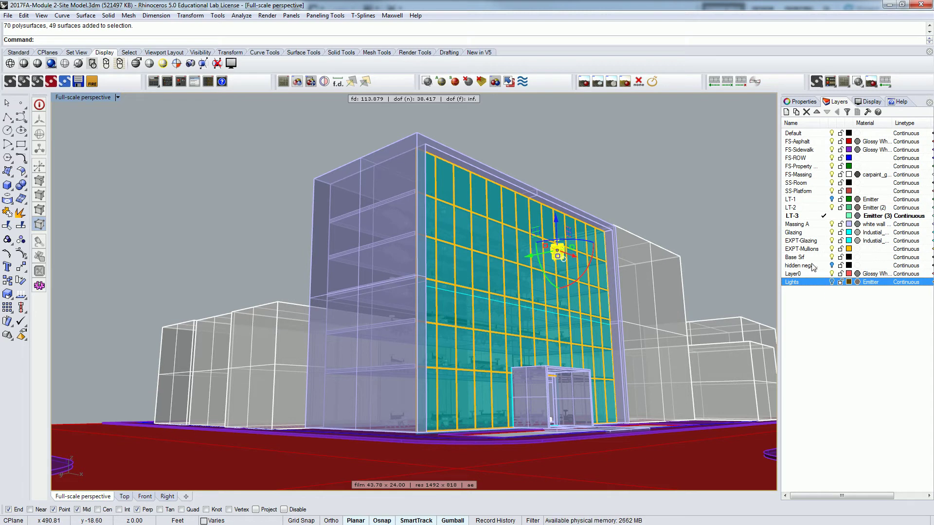
pyautogui.click(828, 274)
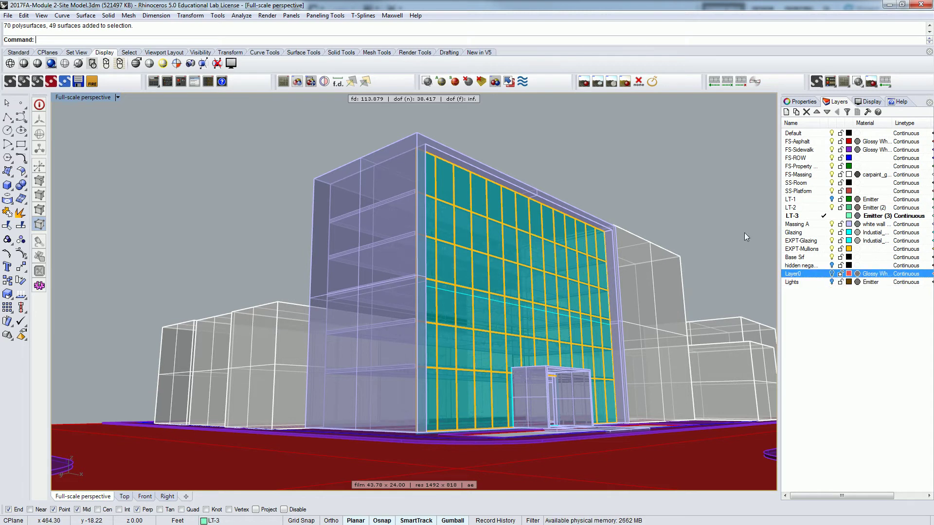
pyautogui.moveTo(677, 185); pyautogui.dragTo(627, 244)
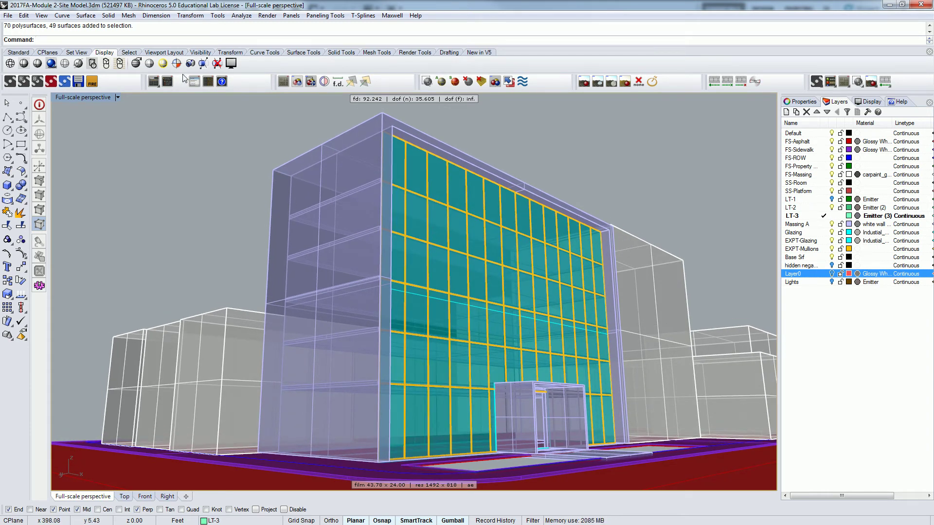
# Step: Save the current perspective camera as the named view 'Overlay Perspective', then return to the browser
pyautogui.click(76, 97)
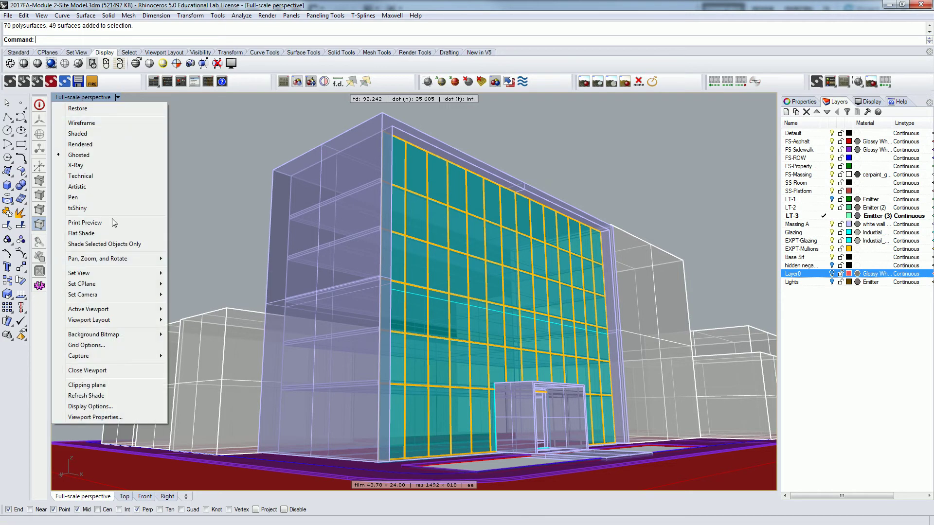
pyautogui.moveTo(150, 277)
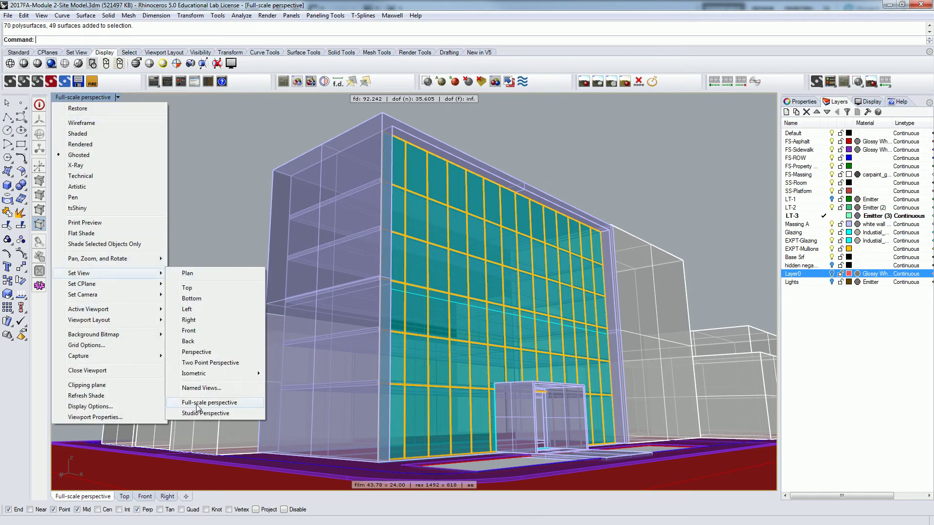
pyautogui.click(202, 388)
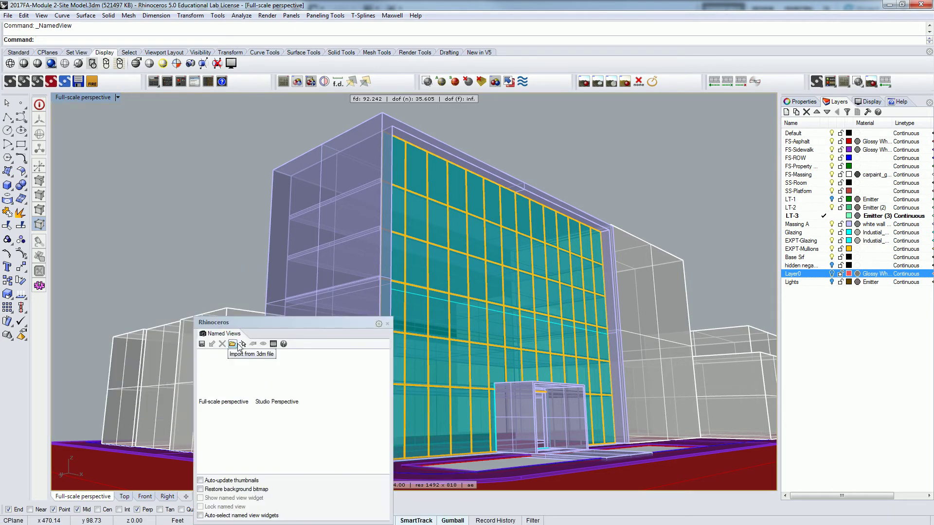
pyautogui.click(204, 344)
pyautogui.write('Overlay ')
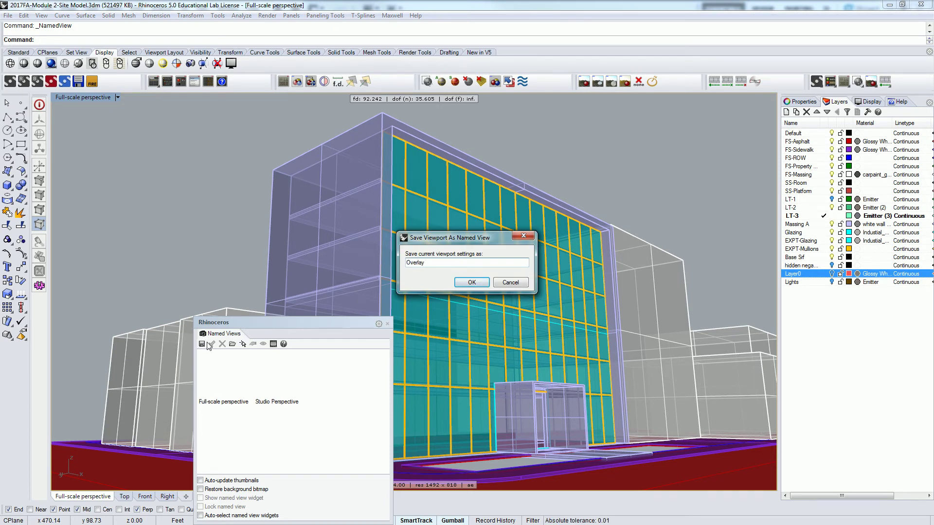
pyautogui.write('Perspectiv')
pyautogui.write('e')
pyautogui.press('Return')
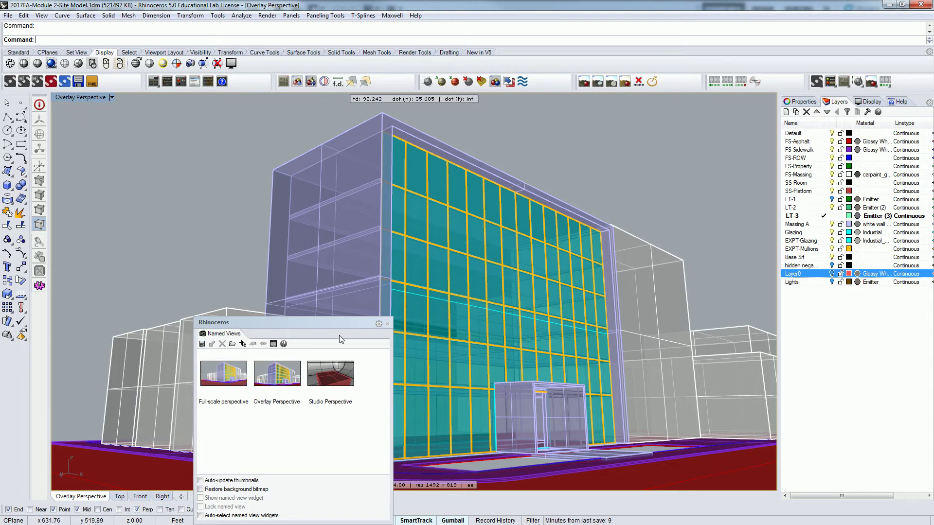
pyautogui.moveTo(332, 322); pyautogui.dragTo(283, 214)
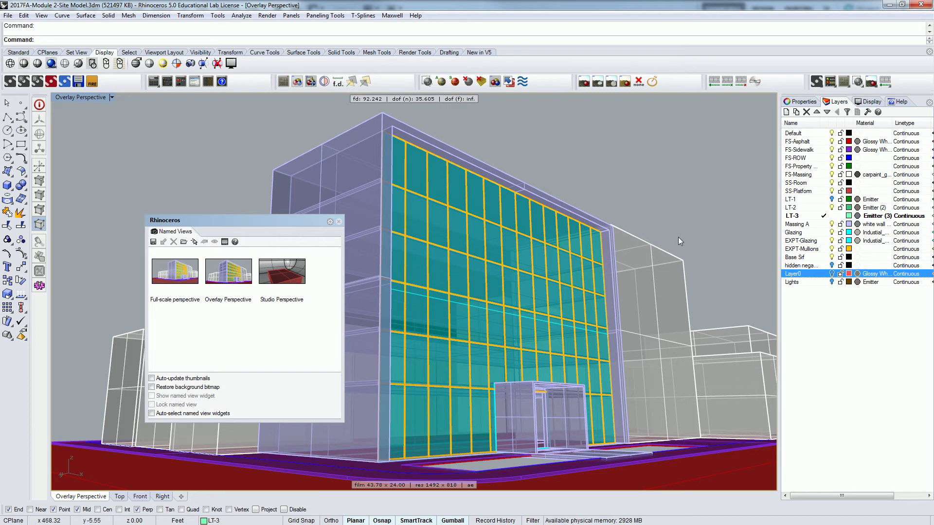
pyautogui.hotkey('alt', 'Tab')
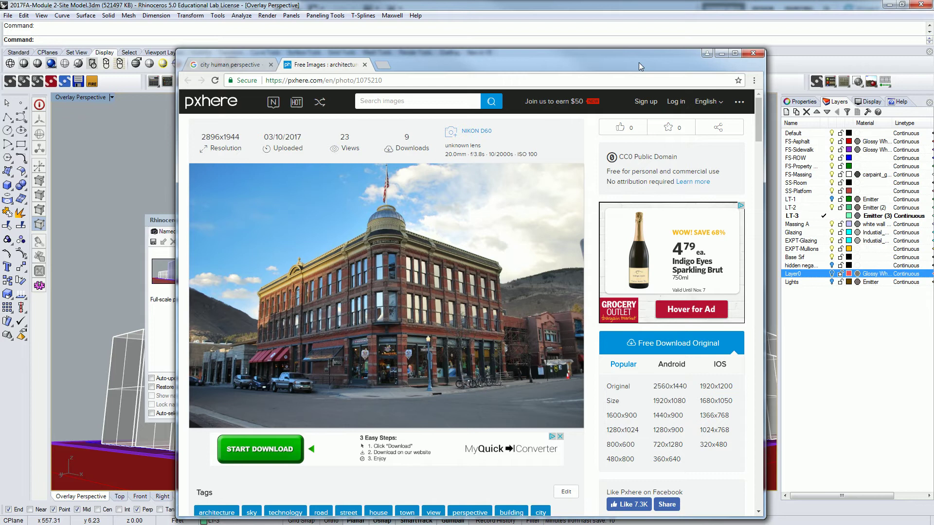
# Step: Switch from the pxhere photo back to the Rhino model
pyautogui.hotkey('alt', 'Tab')
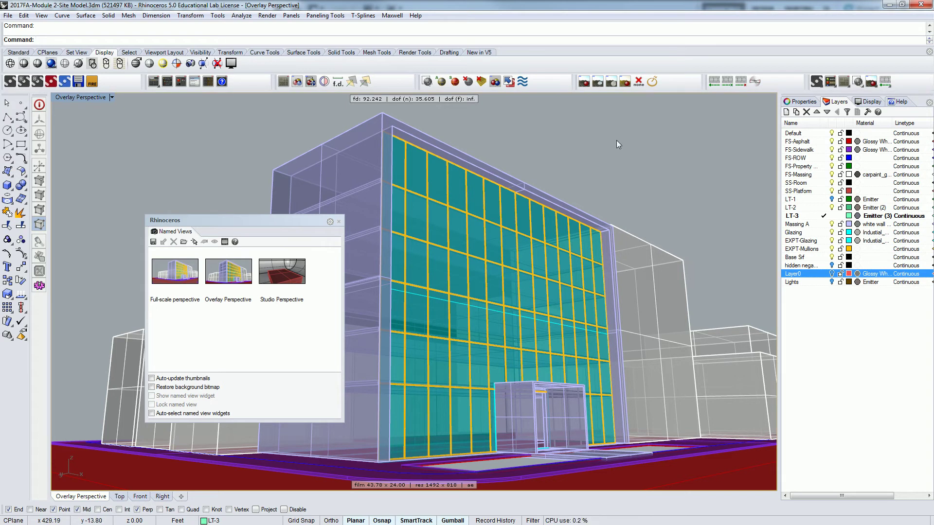
# Step: Close Named Views and confirm the Alpha render channel is enabled at Auto in Maxwell's Output settings
pyautogui.moveTo(237, 220); pyautogui.dragTo(405, 160)
pyautogui.click(507, 161)
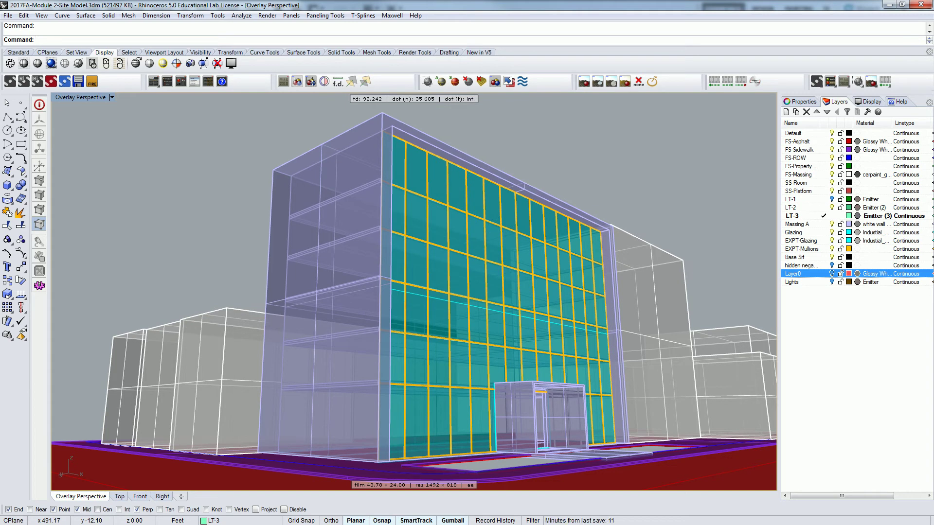
pyautogui.click(830, 82)
pyautogui.moveTo(342, 108); pyautogui.dragTo(205, 122)
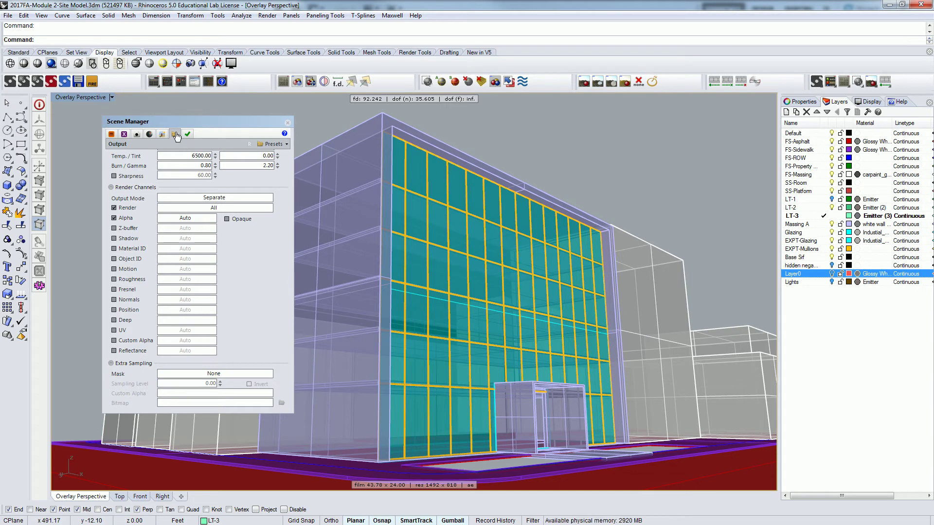
pyautogui.scroll(5, 227, 212)
pyautogui.moveTo(227, 212); pyautogui.dragTo(229, 346)
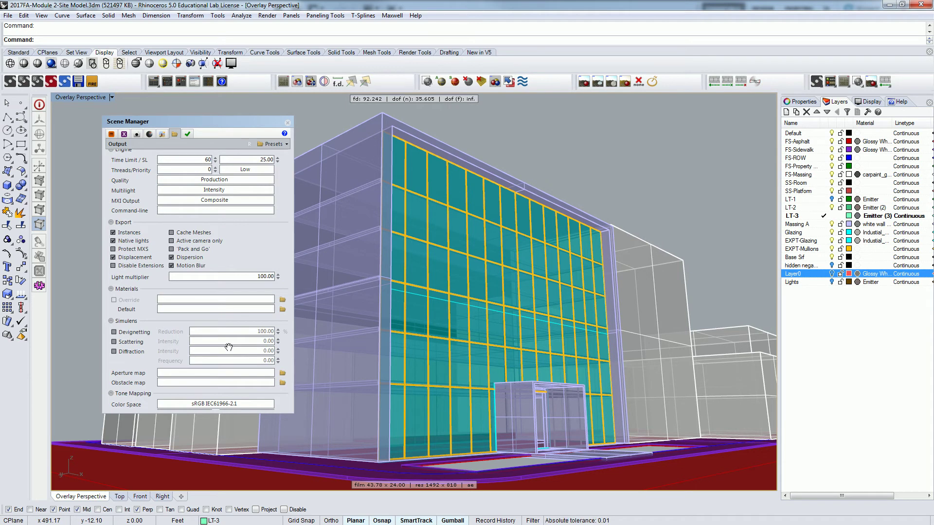
pyautogui.scroll(-3, 248, 241)
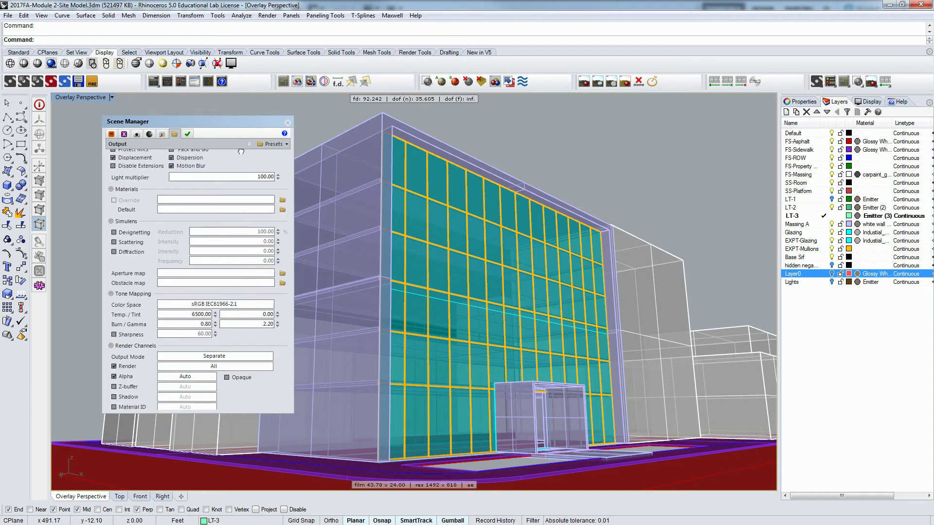
pyautogui.scroll(-5, 251, 338)
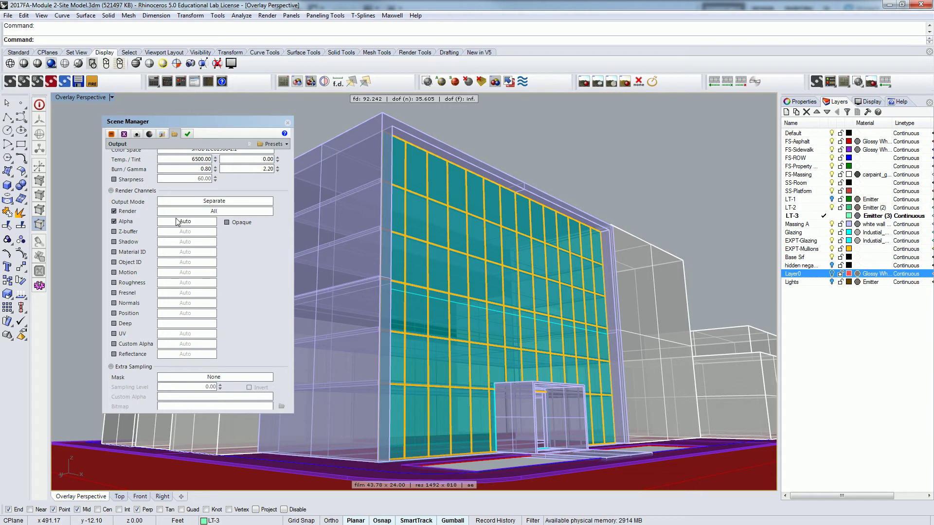
pyautogui.click(182, 223)
pyautogui.click(182, 223)
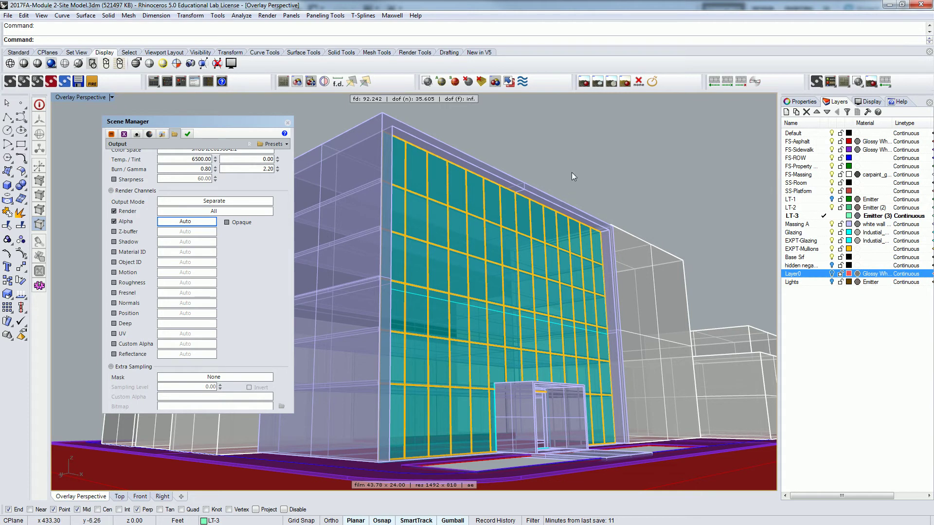
pyautogui.moveTo(245, 118); pyautogui.dragTo(248, 109)
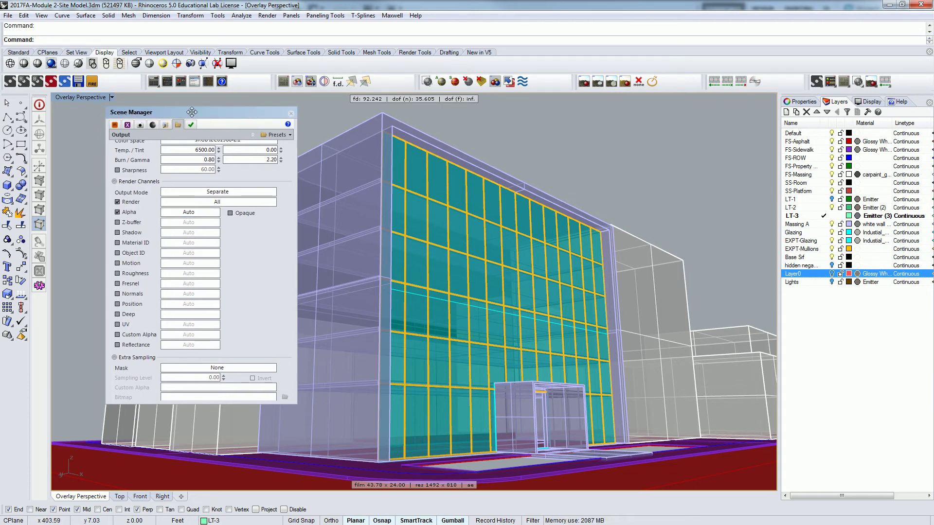
# Step: Render the perspective in Maxwell, overwriting existing files, with the render window maximized
pyautogui.click(264, 16)
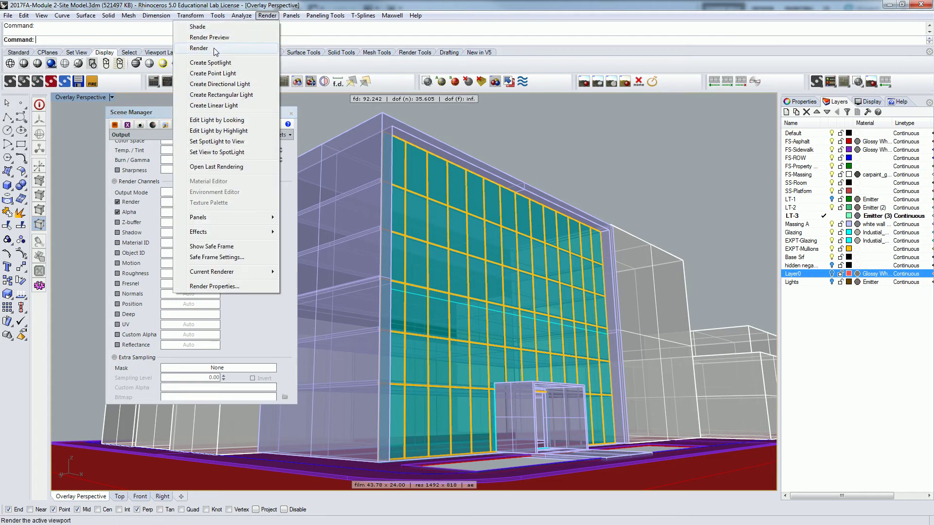
pyautogui.click(199, 52)
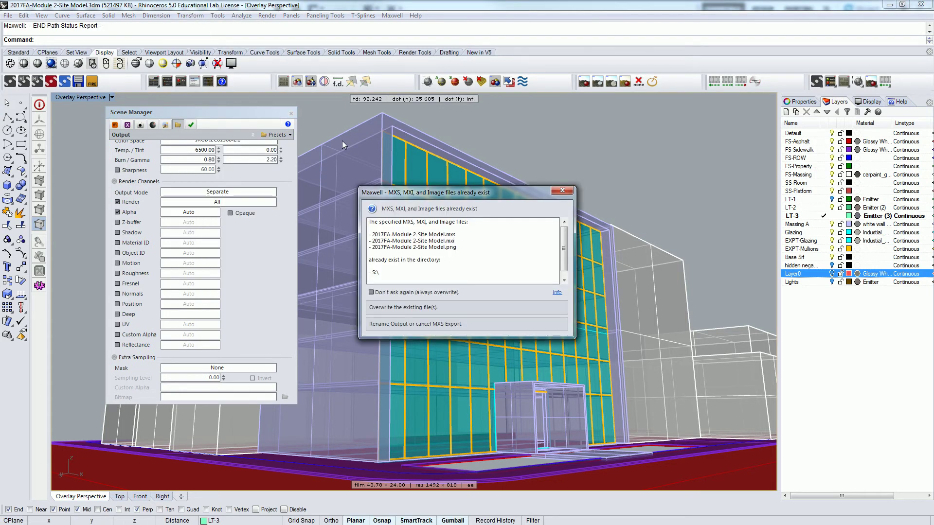
pyautogui.click(413, 308)
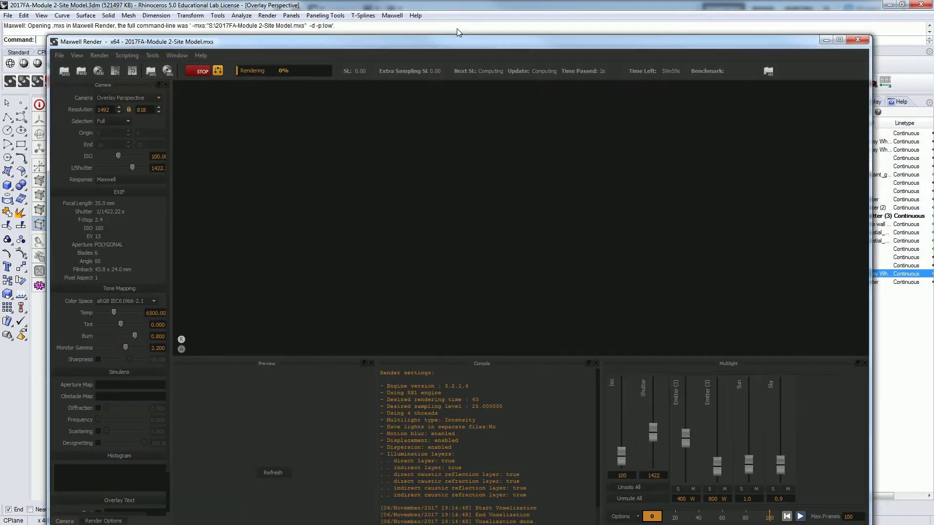
pyautogui.moveTo(457, 41); pyautogui.dragTo(465, 5)
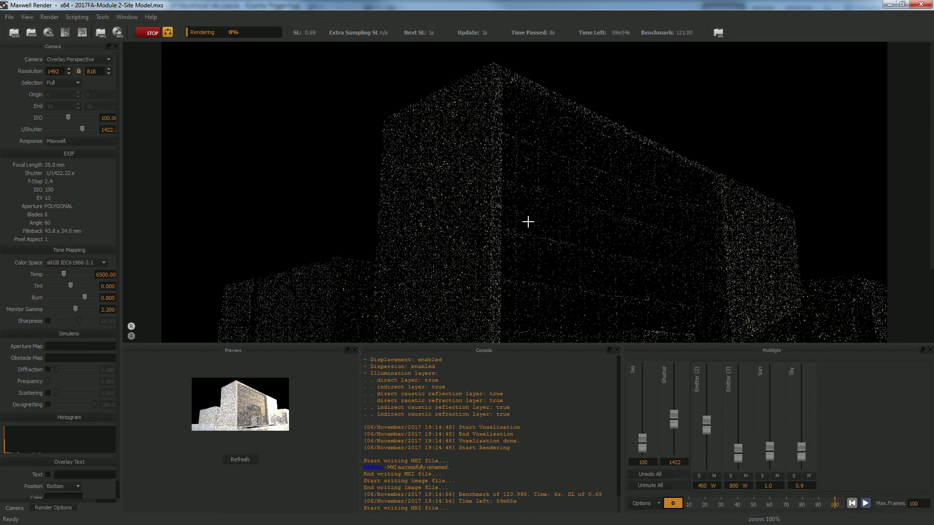
# Step: Zoom the render view out to 75% while the building render refines
pyautogui.scroll(-2, 538, 206)
pyautogui.scroll(1, 619, 224)
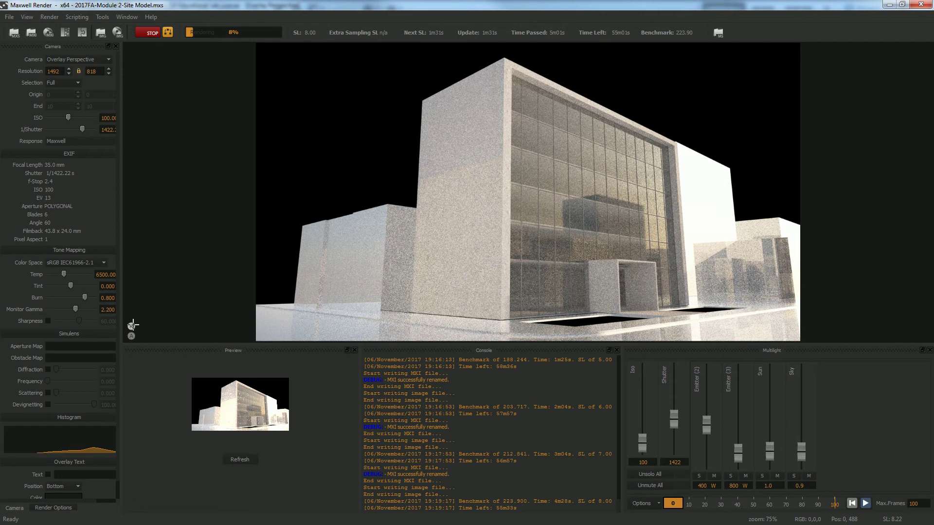
# Step: Show the alpha mask in the render view and stop the render
pyautogui.click(131, 336)
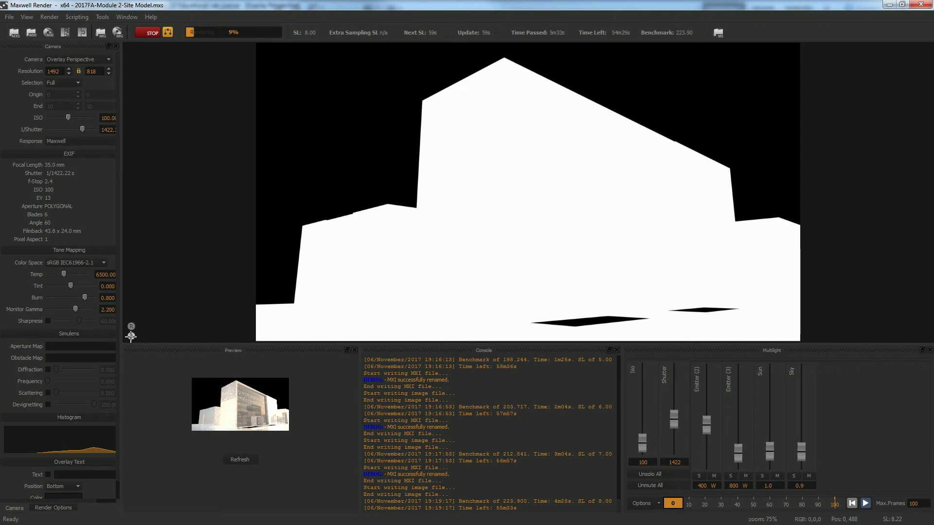
pyautogui.click(153, 33)
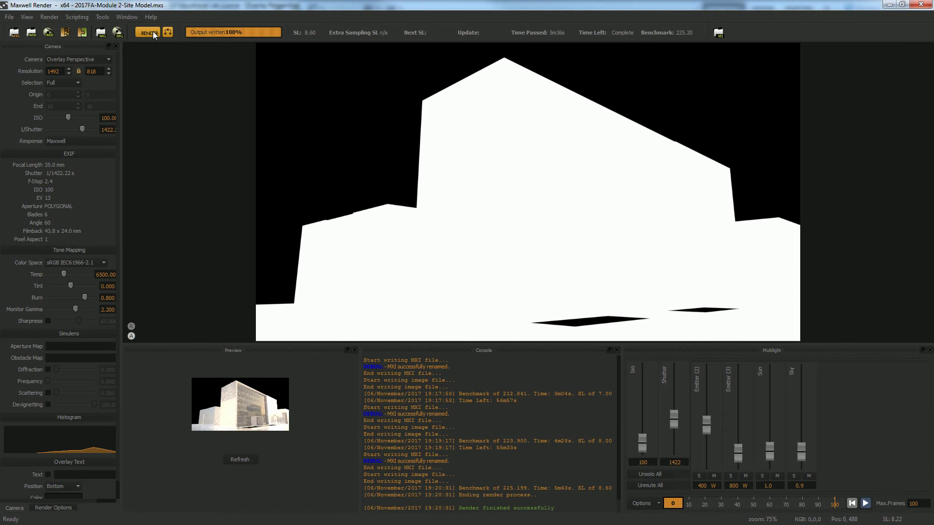
# Step: Try the save options with 32 bits and all channels, then cancel
pyautogui.click(118, 32)
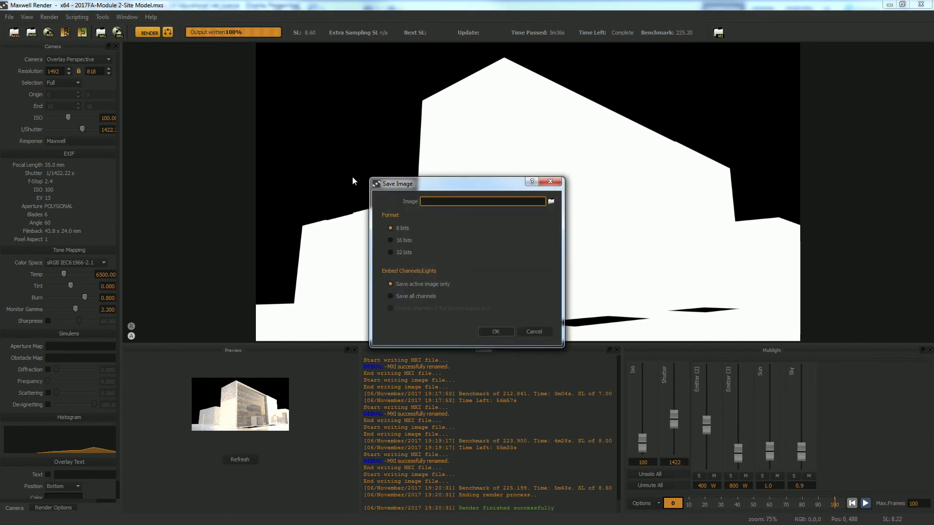
pyautogui.moveTo(463, 189); pyautogui.dragTo(354, 129)
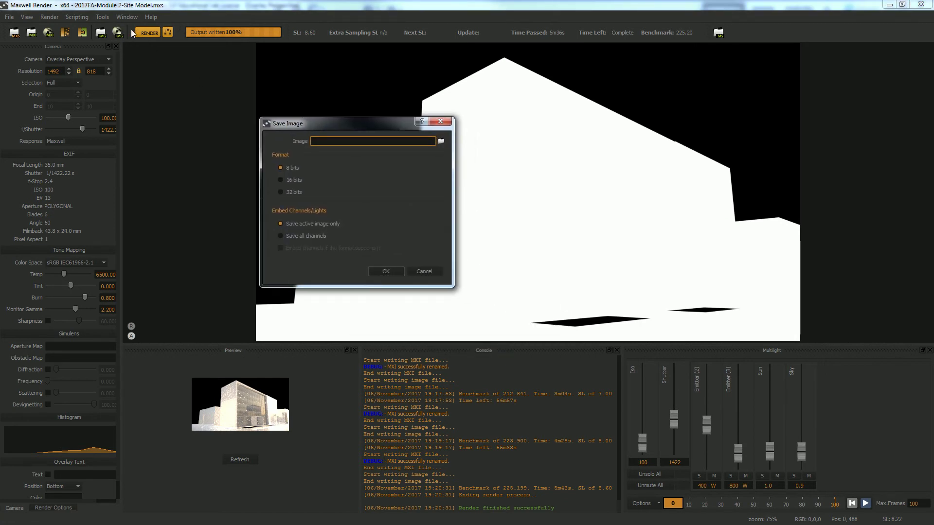
pyautogui.click(289, 195)
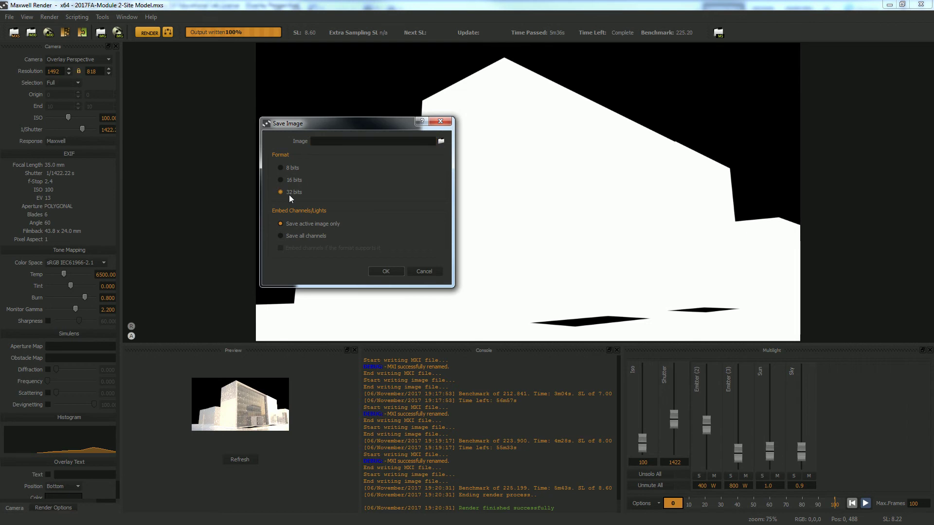
pyautogui.click(294, 237)
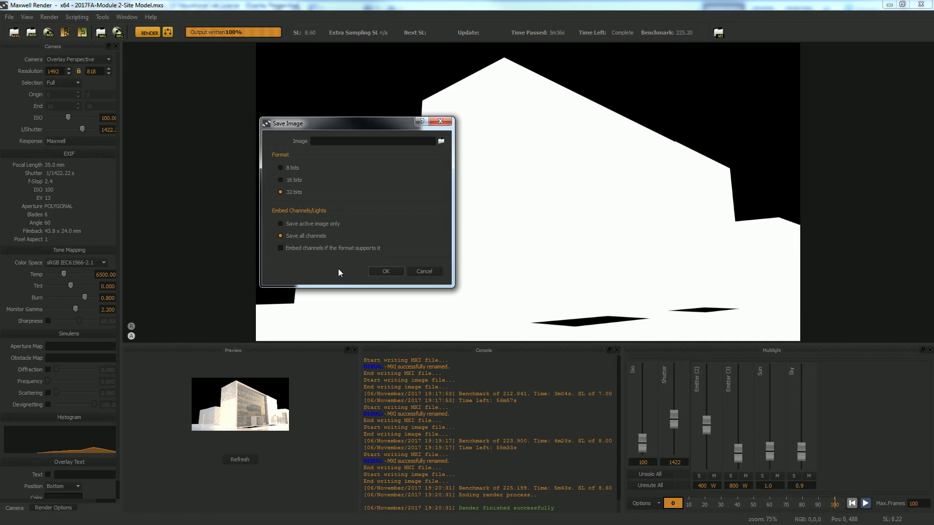
pyautogui.click(375, 271)
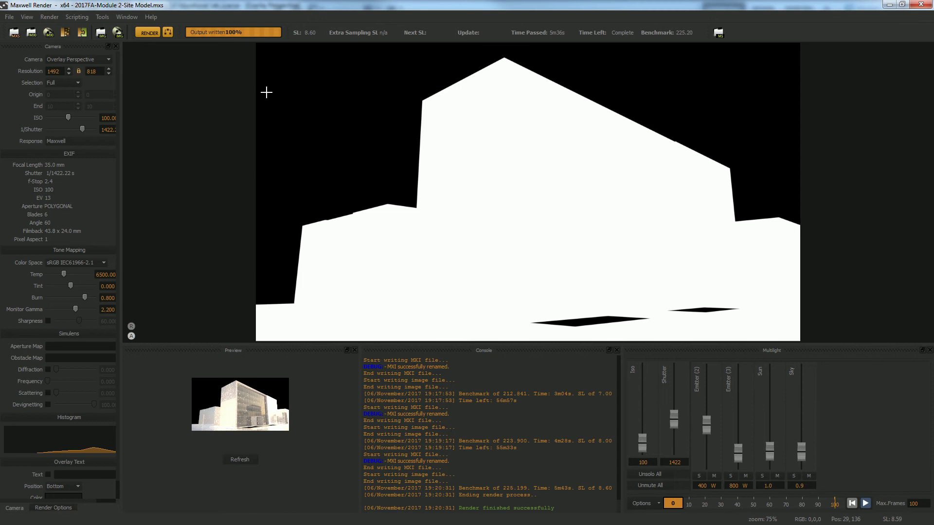
# Step: Save the render with all channels as 'CHECK A' in the 00-dump folder
pyautogui.click(117, 32)
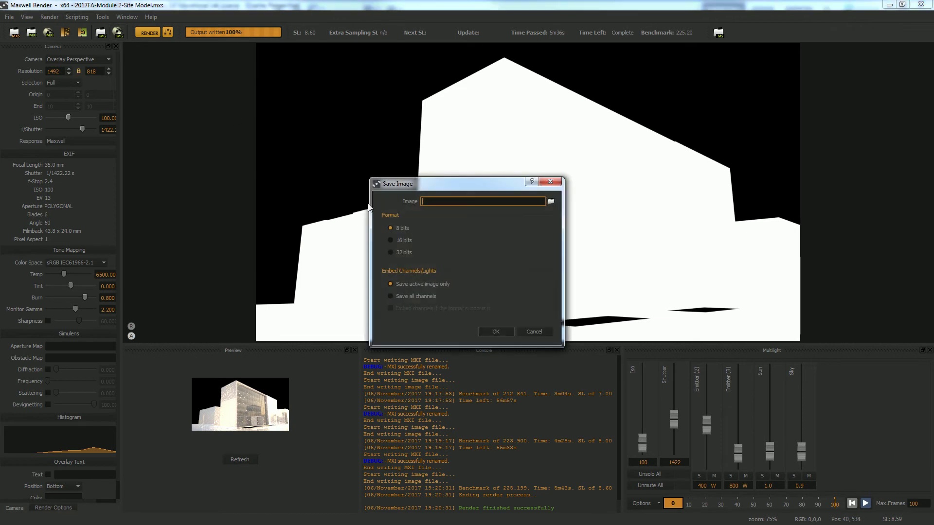
pyautogui.click(399, 253)
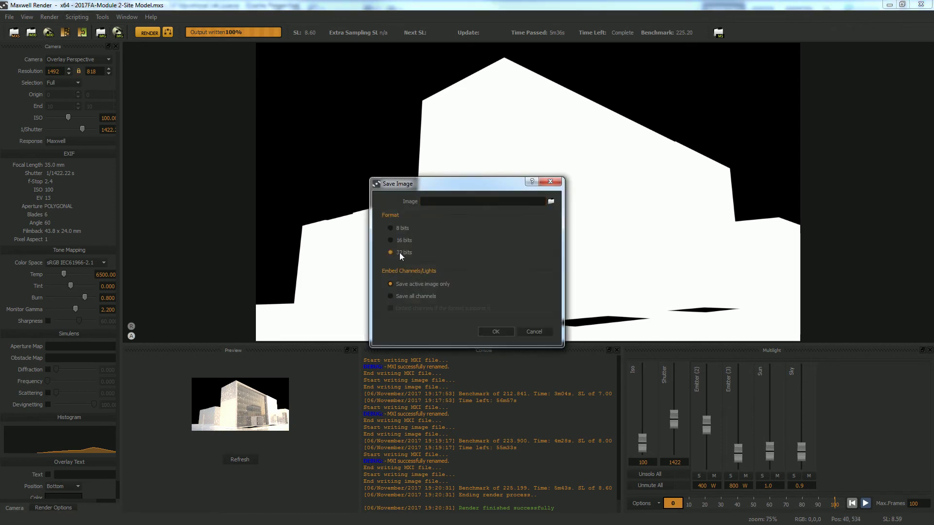
pyautogui.click(414, 298)
pyautogui.click(551, 201)
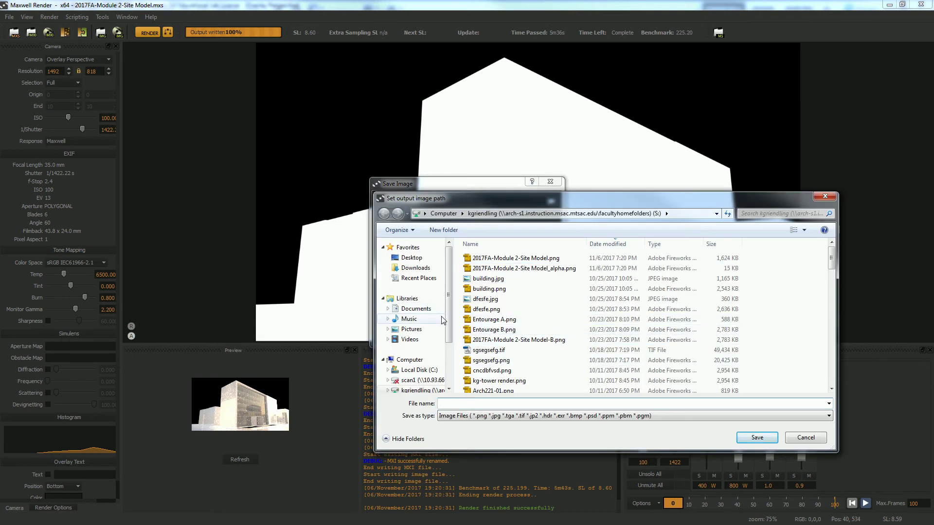
pyautogui.scroll(-3, 449, 326)
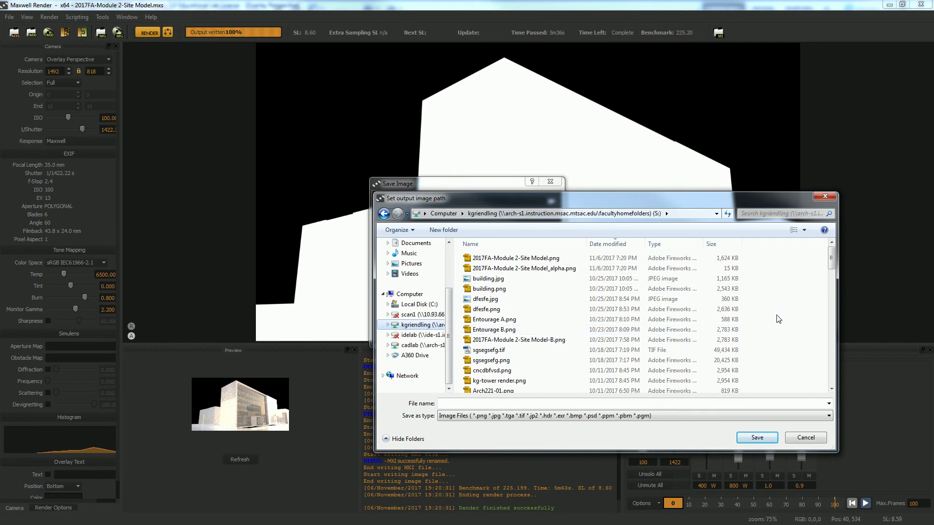
pyautogui.scroll(-4, 748, 328)
pyautogui.scroll(-9, 748, 327)
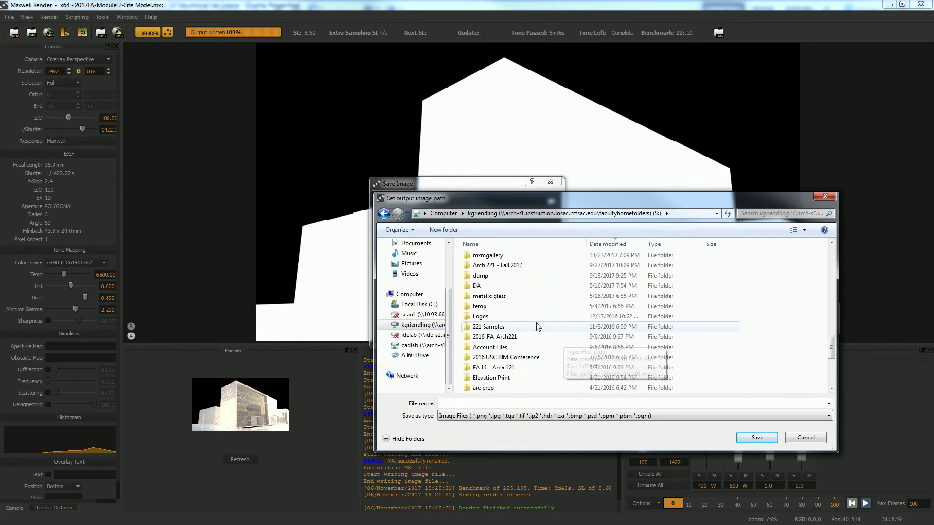
pyautogui.doubleClick(476, 295)
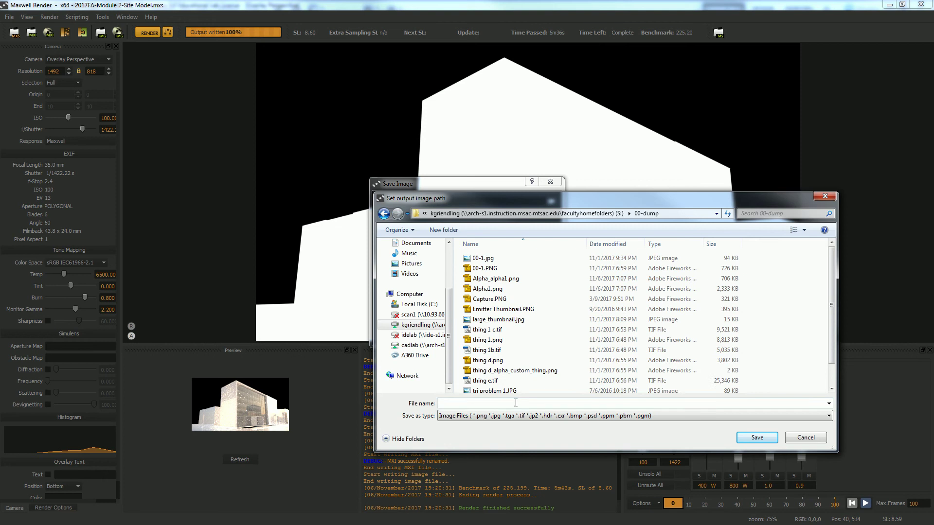
pyautogui.write('CHECK A')
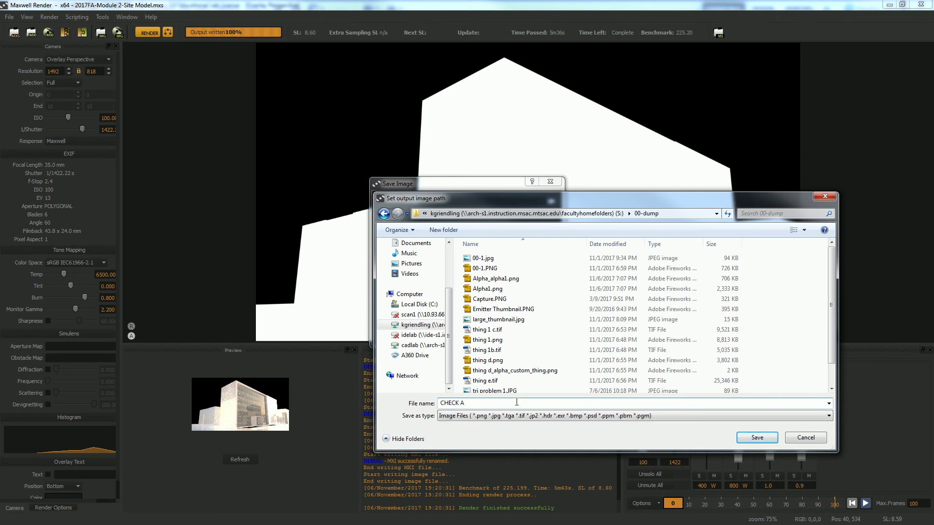
pyautogui.press('Return')
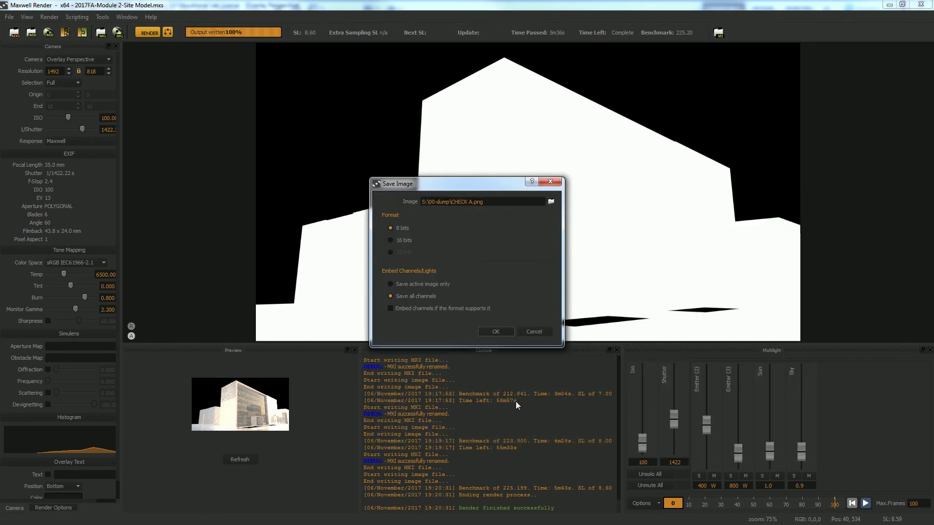
pyautogui.click(496, 331)
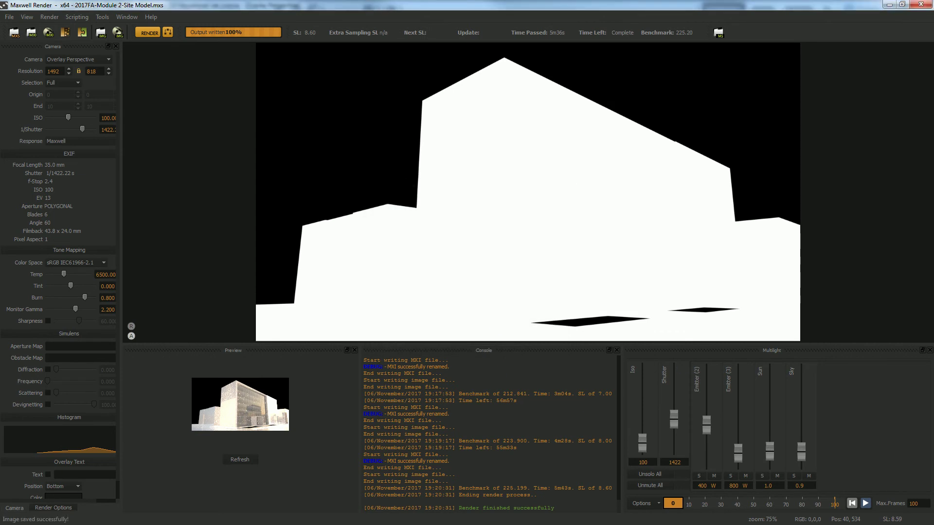
# Step: In the 00-dump folder, inspect CHECK A.png and its CHECK A_alpha.png mask
pyautogui.hotkey('alt', 'Tab')
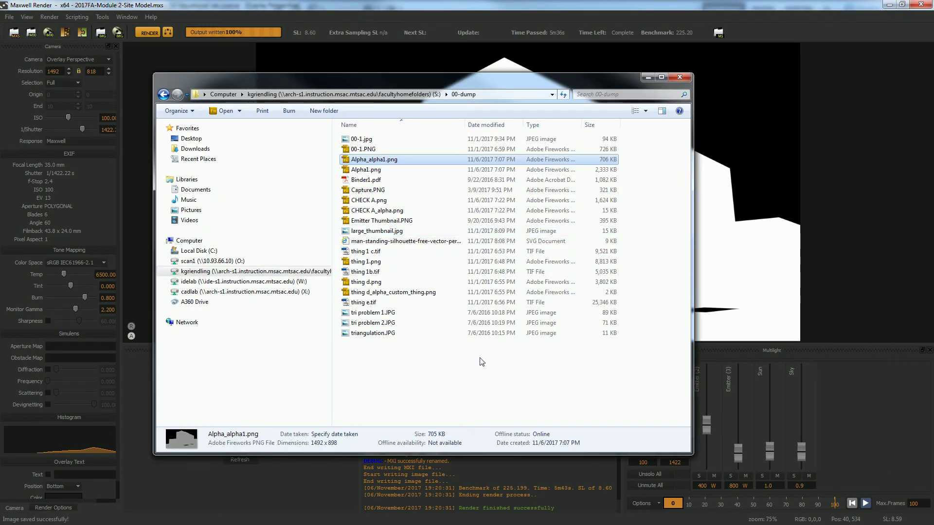
pyautogui.click(396, 376)
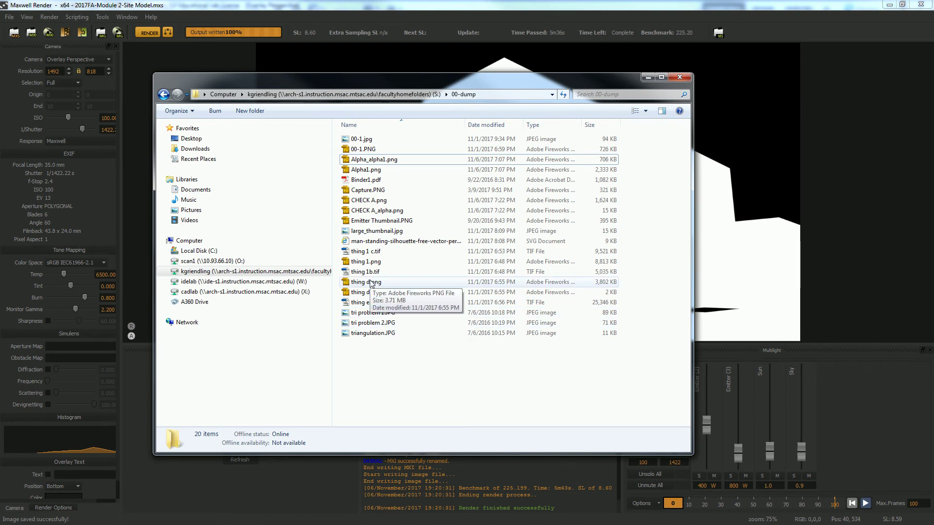
pyautogui.click(369, 201)
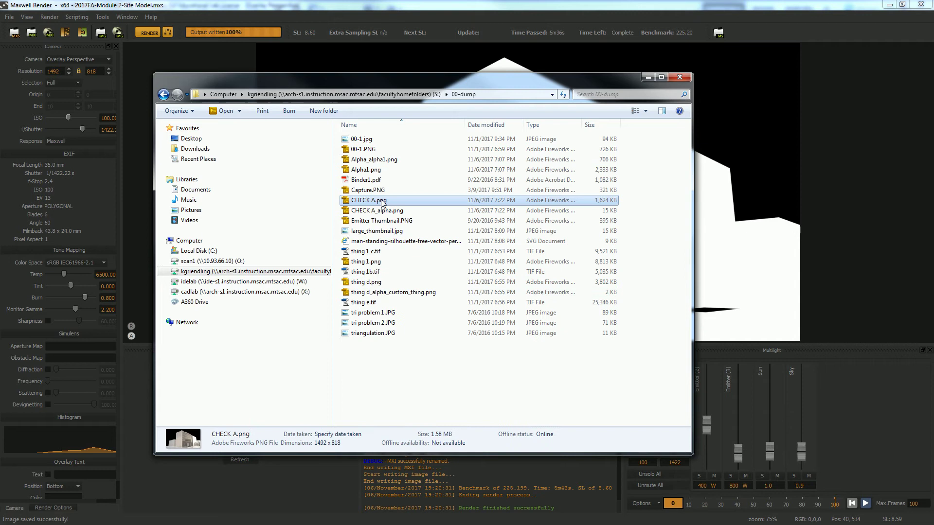
pyautogui.click(371, 213)
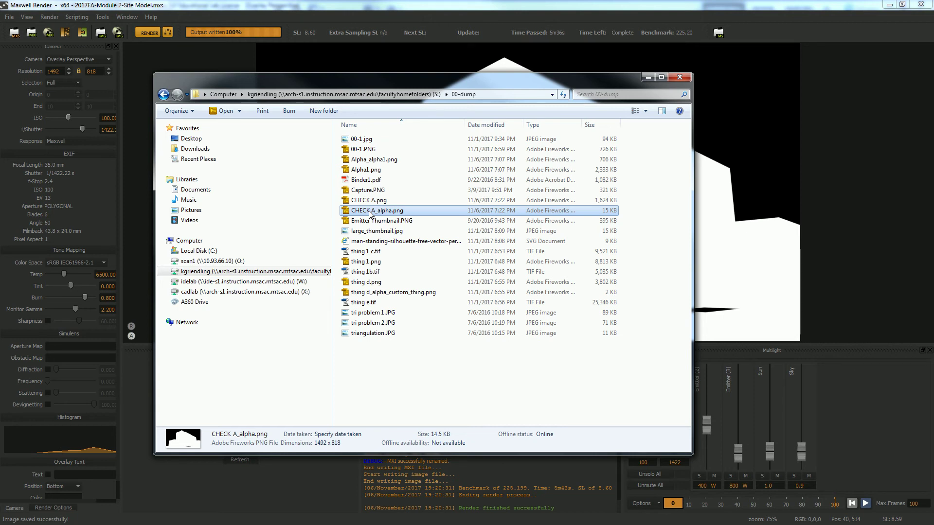
# Step: Open CHECK A.png in Photoshop by dragging it from the file browser onto the workspace
pyautogui.rightClick(372, 201)
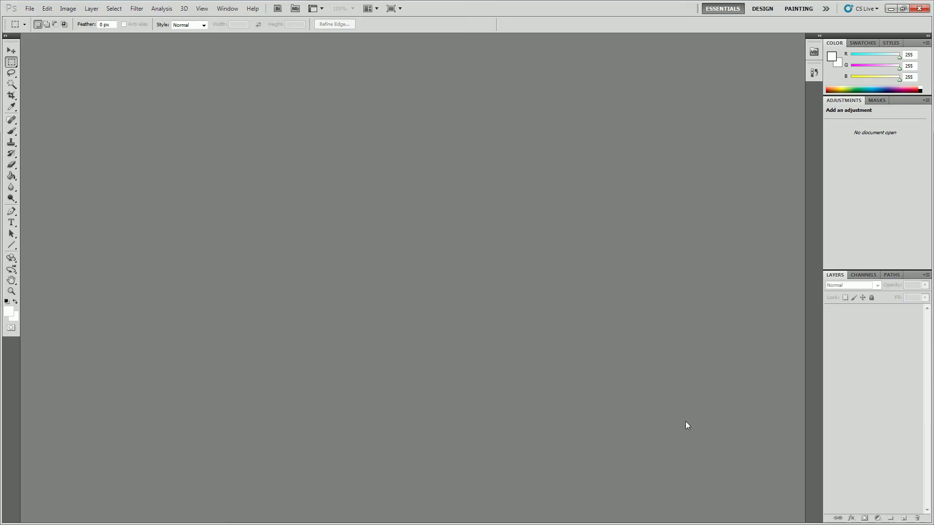
pyautogui.hotkey('alt', 'Tab')
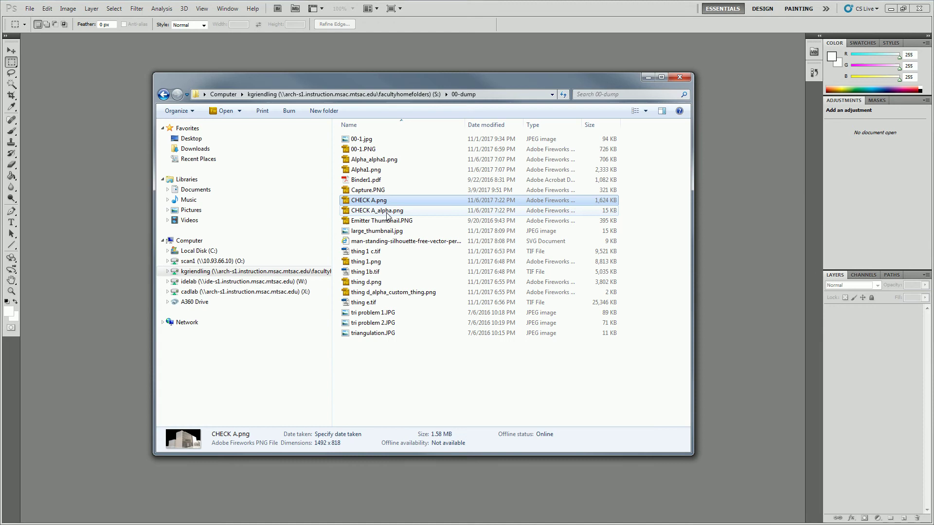
pyautogui.click(368, 210)
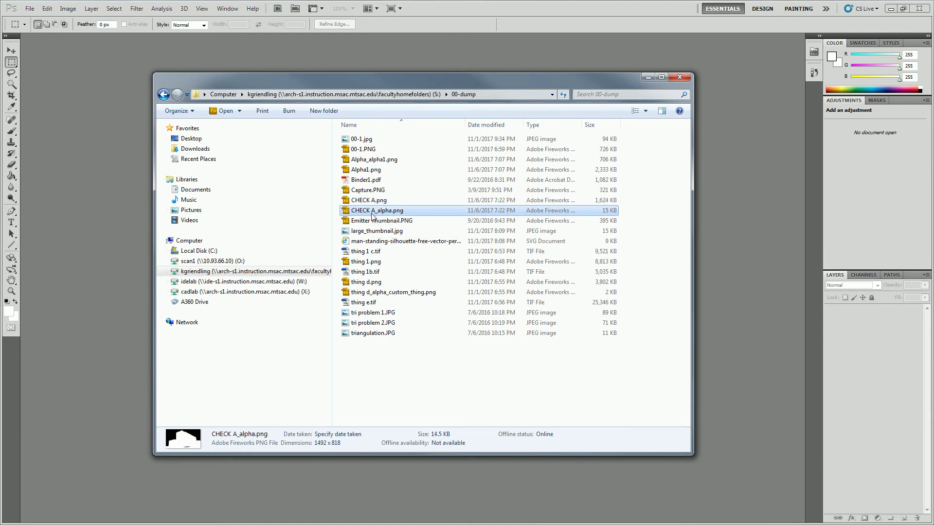
pyautogui.doubleClick(412, 77)
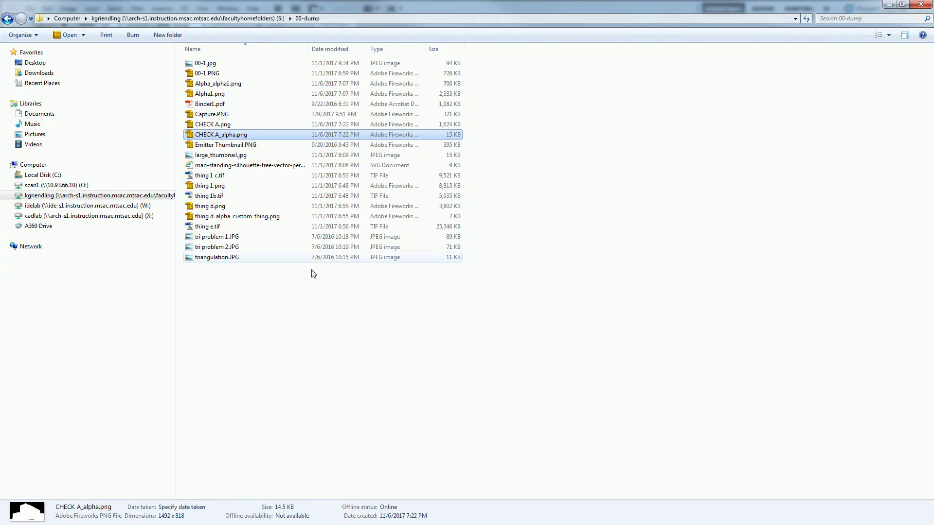
pyautogui.doubleClick(510, 1)
pyautogui.moveTo(464, 406); pyautogui.dragTo(464, 249)
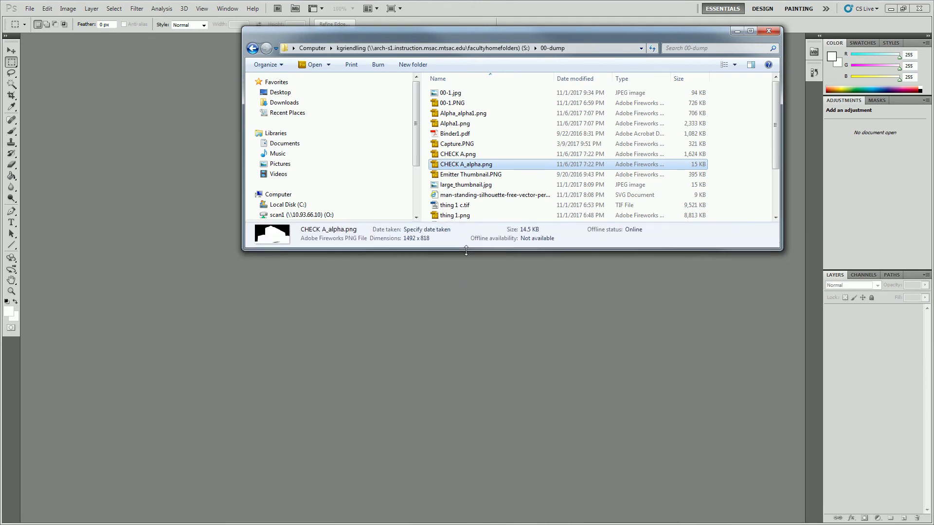
pyautogui.click(459, 155)
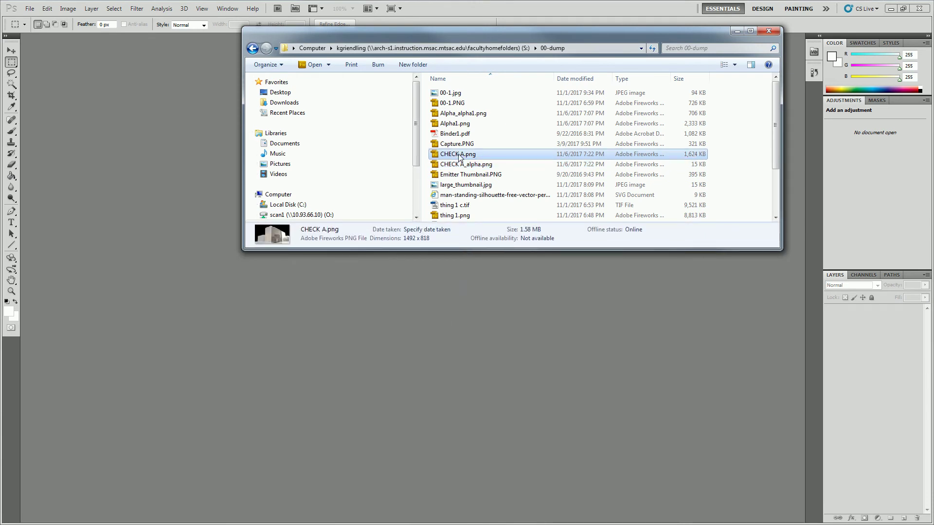
pyautogui.moveTo(460, 156); pyautogui.dragTo(158, 121)
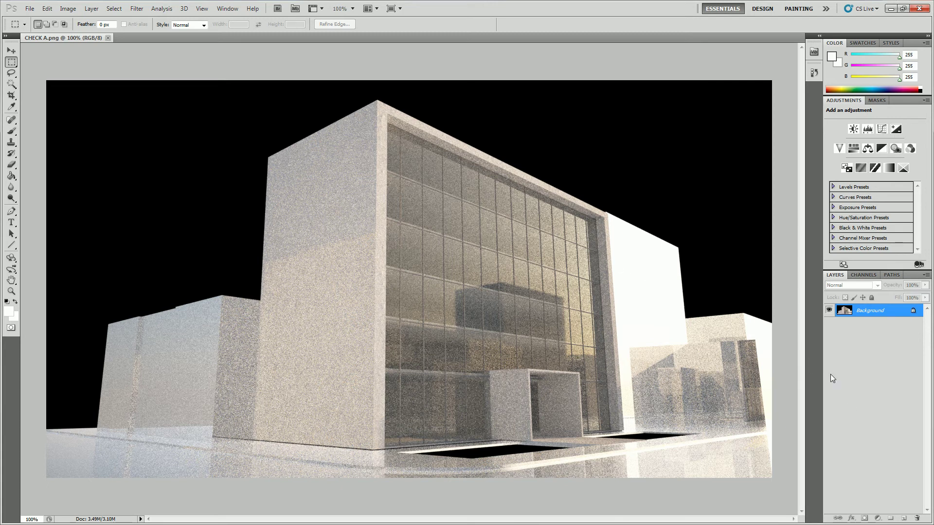
# Step: Duplicate the Background layer as Background copy and hide the original Background
pyautogui.rightClick(865, 319)
pyautogui.click(858, 330)
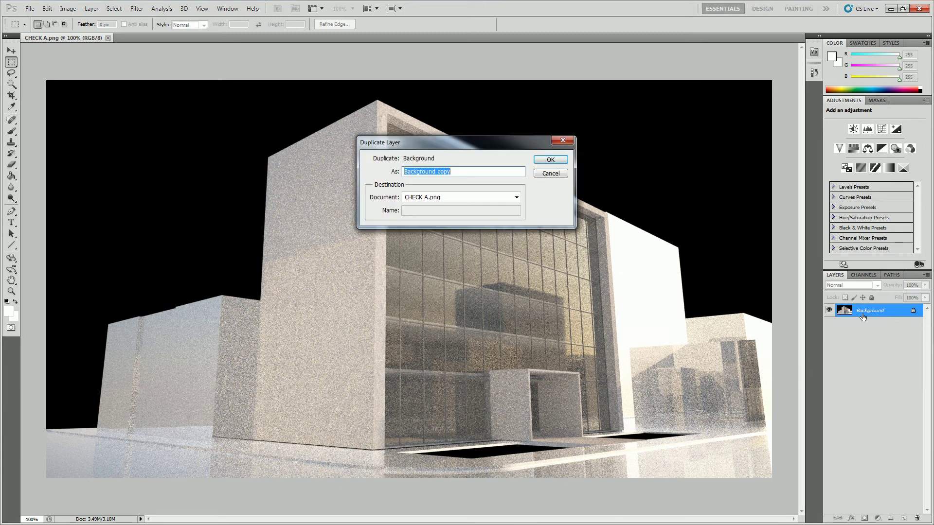
pyautogui.click(551, 160)
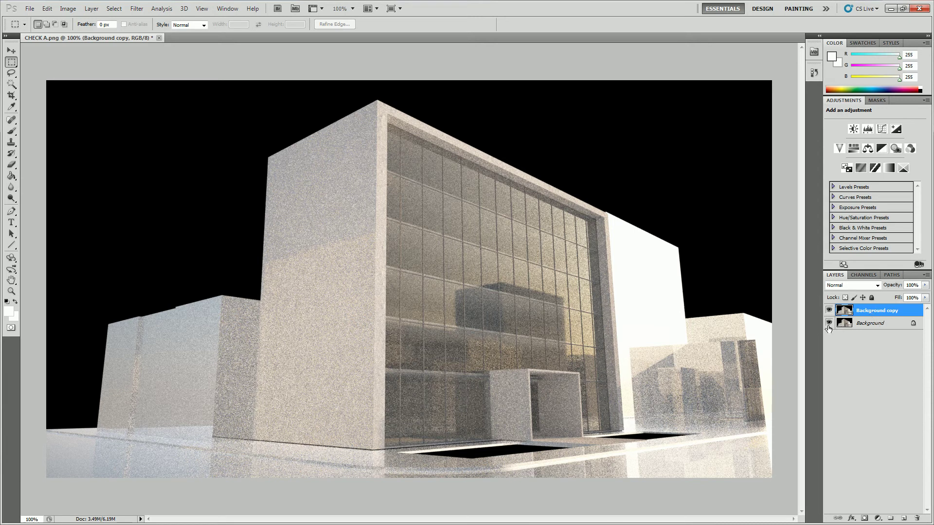
pyautogui.click(829, 324)
# Step: Place CHECK A_alpha.png as a new layer and toggle its visibility to check alignment
pyautogui.hotkey('alt', 'Tab')
pyautogui.click(468, 165)
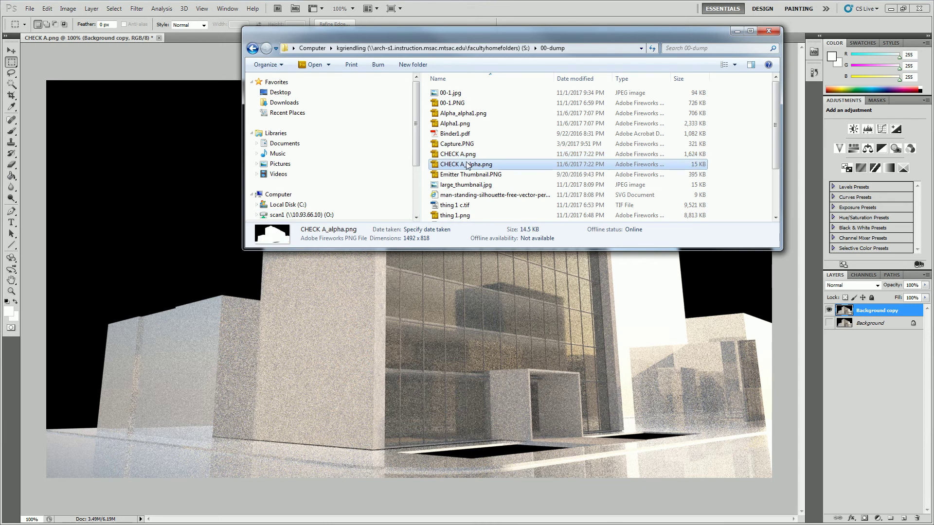
pyautogui.moveTo(468, 165); pyautogui.dragTo(167, 209)
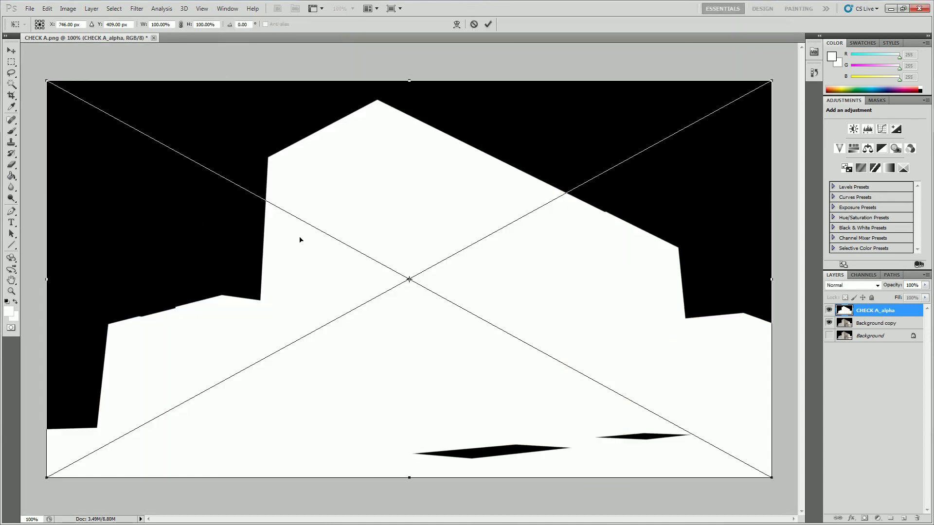
pyautogui.press('Return')
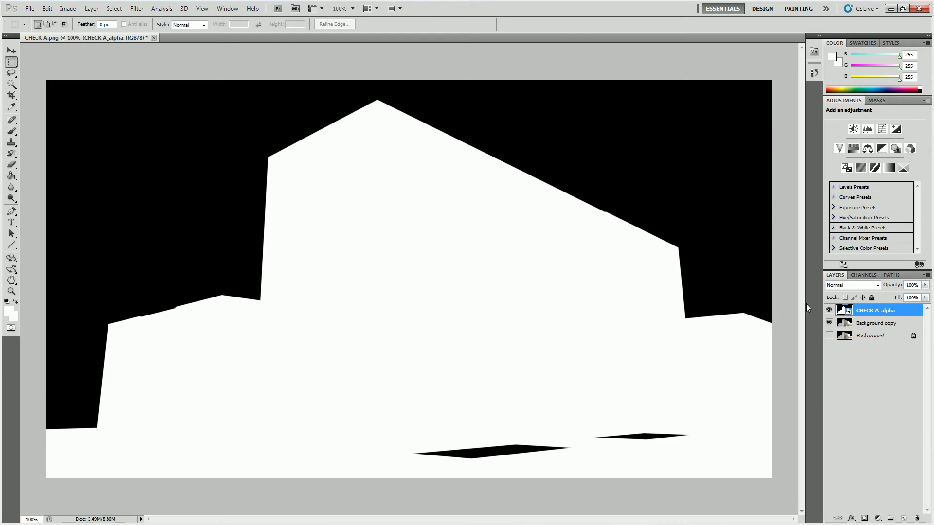
pyautogui.click(829, 312)
pyautogui.click(829, 311)
pyautogui.click(829, 311)
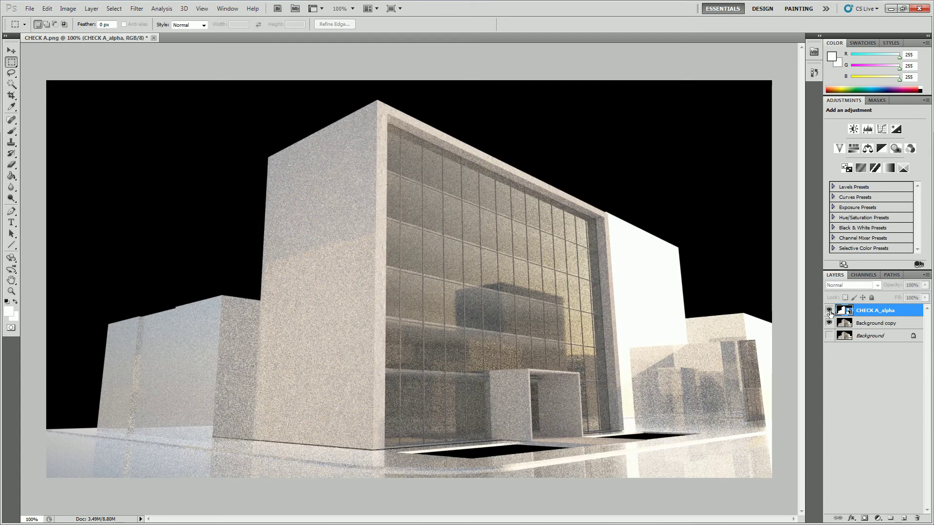
pyautogui.click(830, 311)
pyautogui.click(829, 311)
pyautogui.click(829, 311)
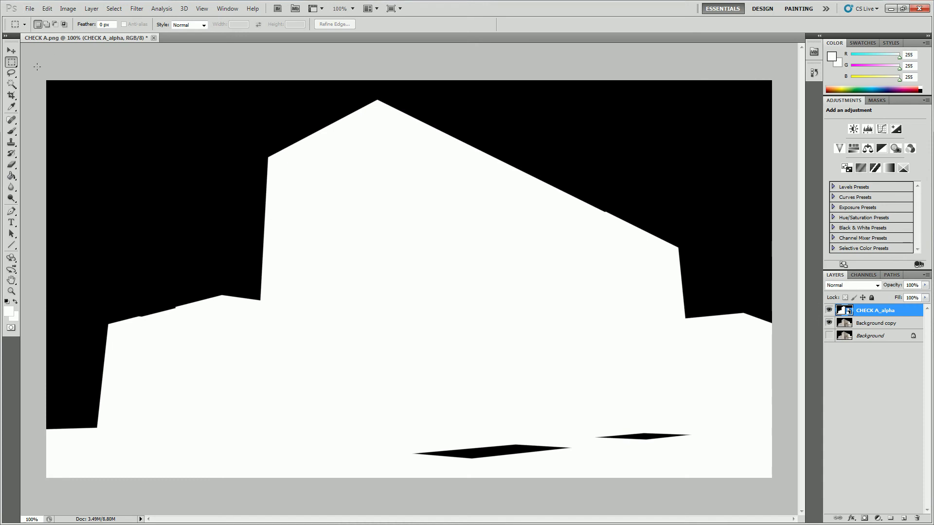
# Step: Select the whole alpha canvas, hide CHECK A_alpha, and make Background copy active
pyautogui.moveTo(692, 444); pyautogui.dragTo(775, 451)
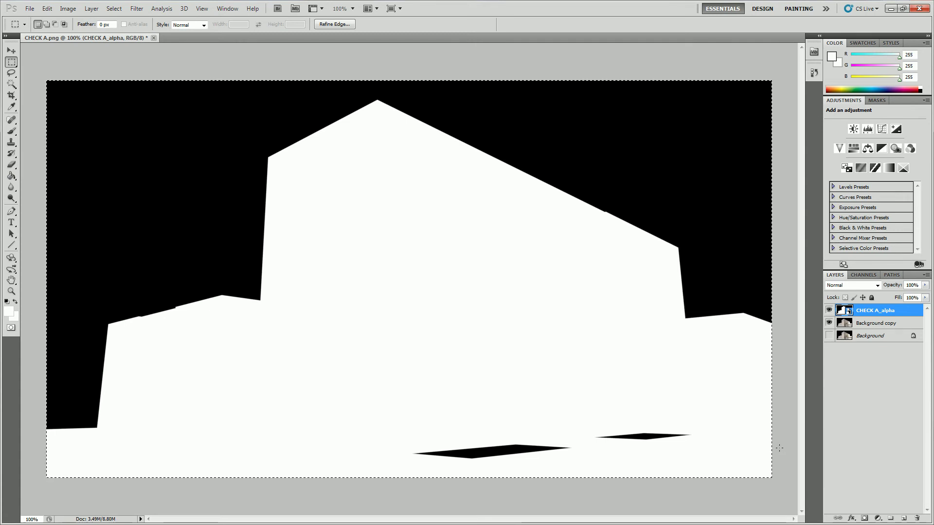
pyautogui.click(829, 311)
pyautogui.click(850, 325)
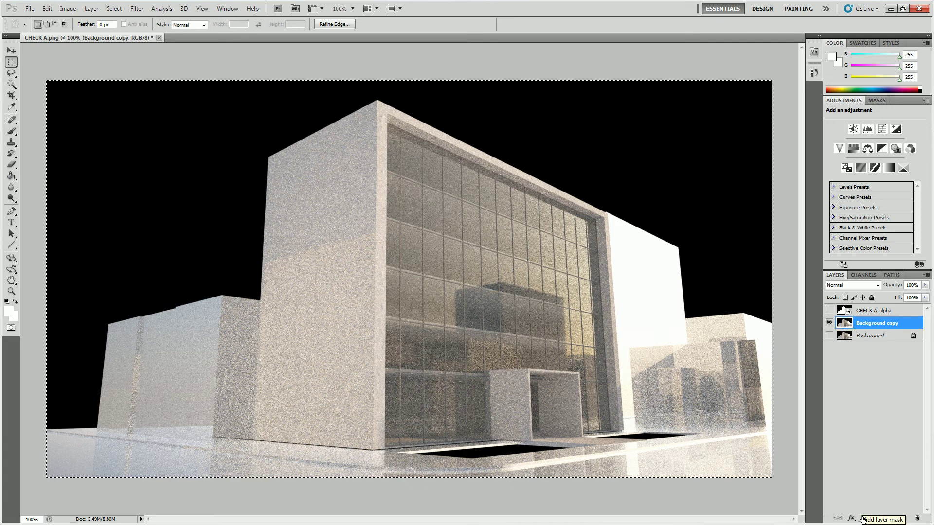
# Step: Shrink and reposition the Photoshop window, and collapse Adjustments to enlarge the Layers list
pyautogui.doubleClick(496, 8)
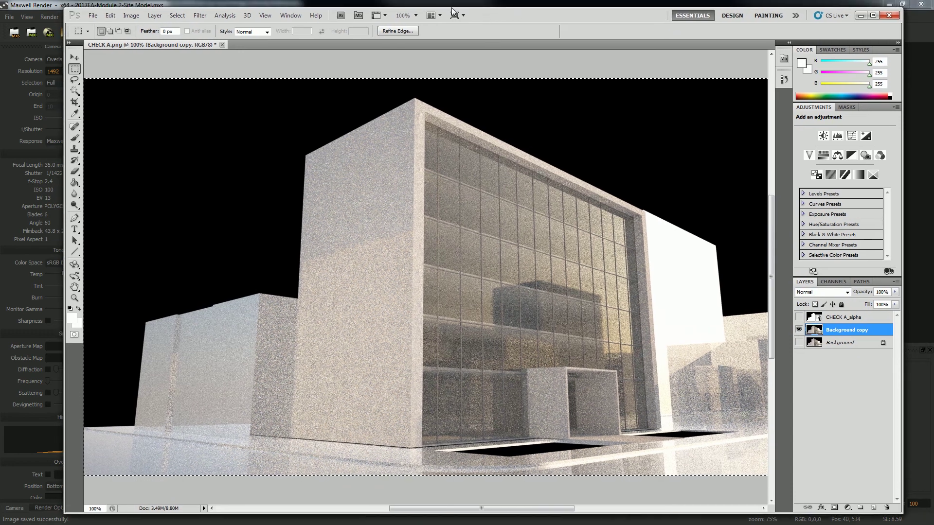
pyautogui.moveTo(65, 7); pyautogui.dragTo(81, 177)
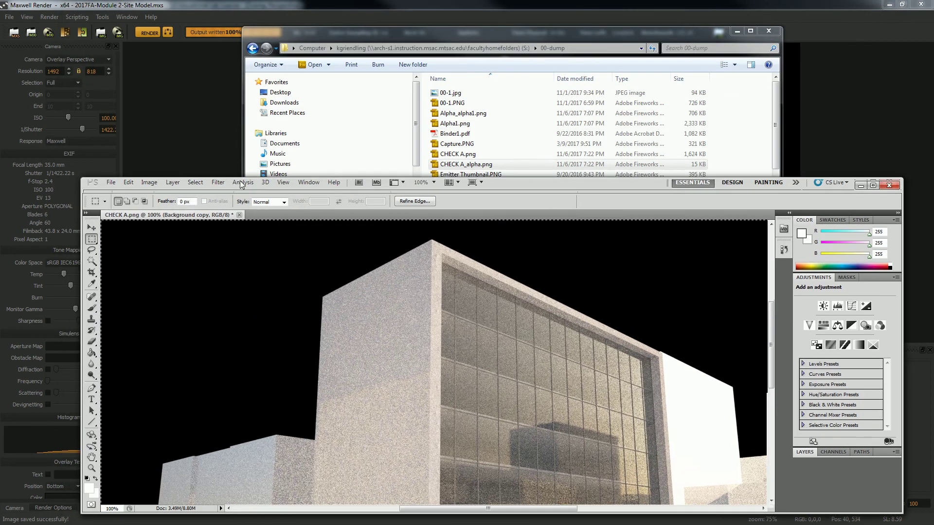
pyautogui.moveTo(492, 181); pyautogui.dragTo(453, 30)
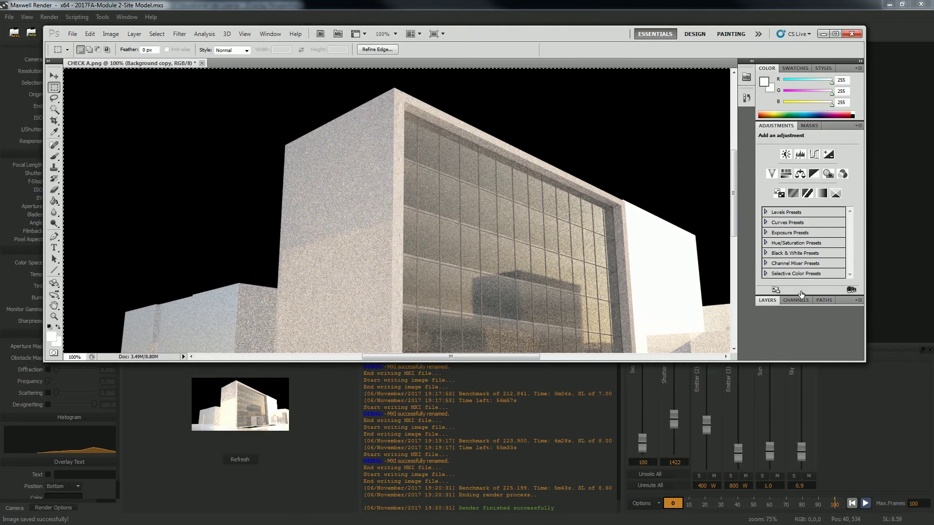
pyautogui.click(767, 300)
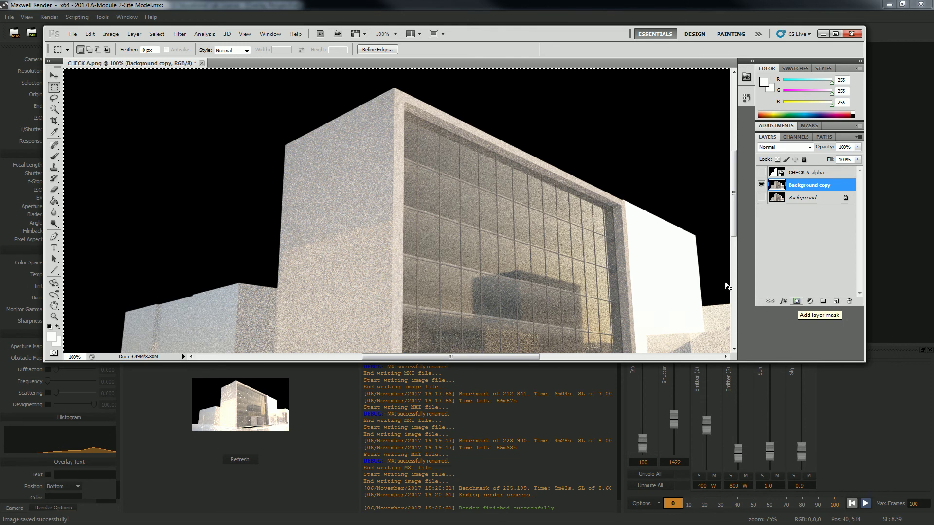
# Step: Resize the Photoshop window so it nearly fills the screen
pyautogui.click(835, 34)
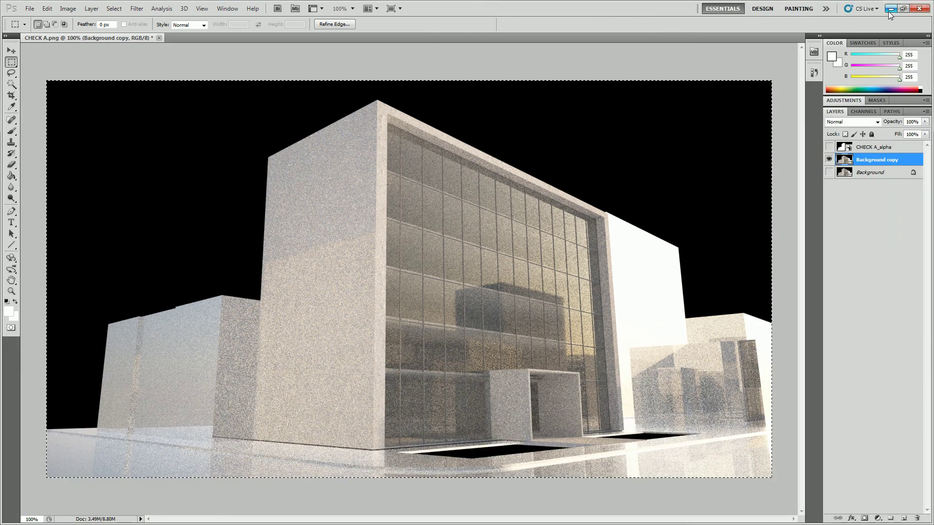
pyautogui.click(901, 9)
pyautogui.moveTo(623, 39); pyautogui.dragTo(1, 199)
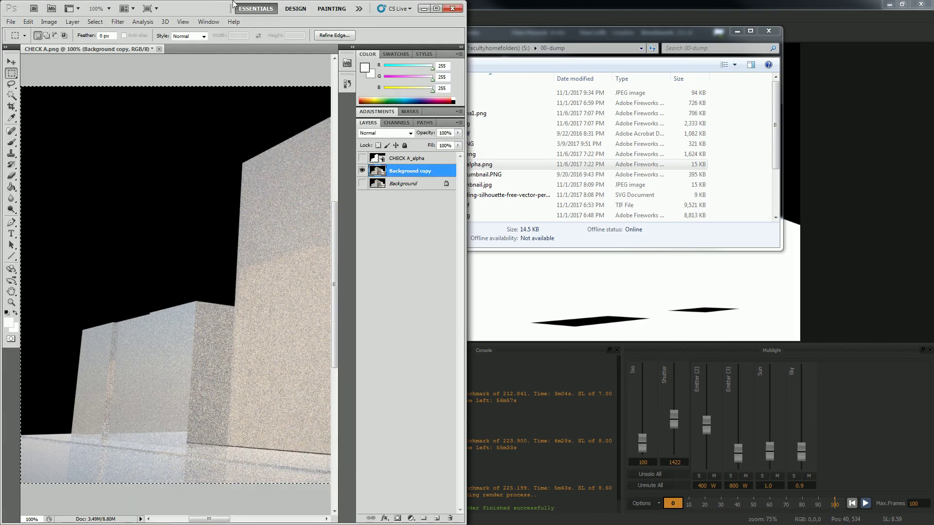
pyautogui.moveTo(145, 7); pyautogui.dragTo(295, 13)
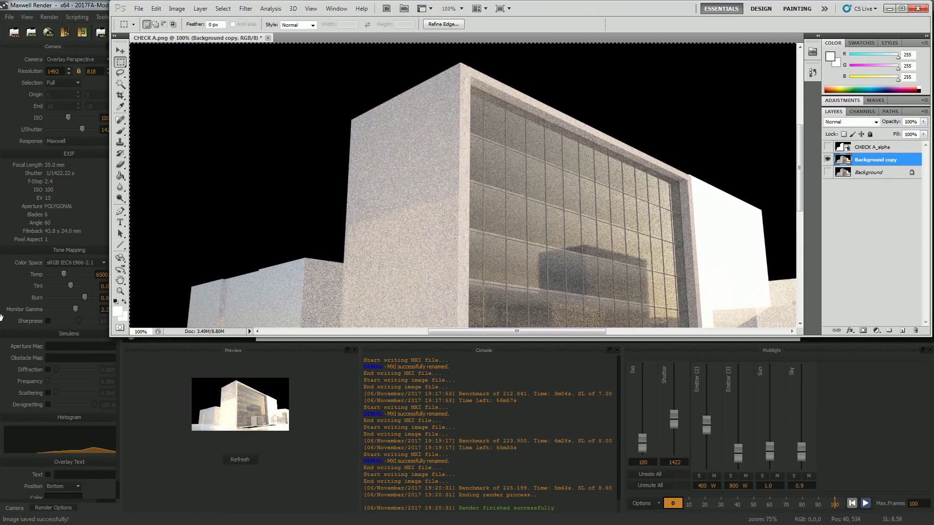
pyautogui.moveTo(108, 339); pyautogui.dragTo(23, 518)
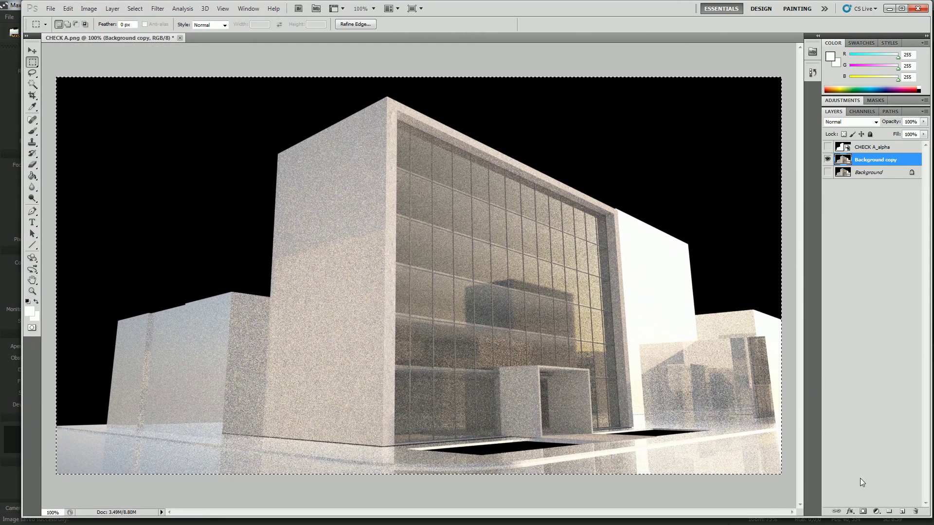
# Step: Add a layer mask to Background copy and paste the alpha silhouette into it
pyautogui.click(863, 512)
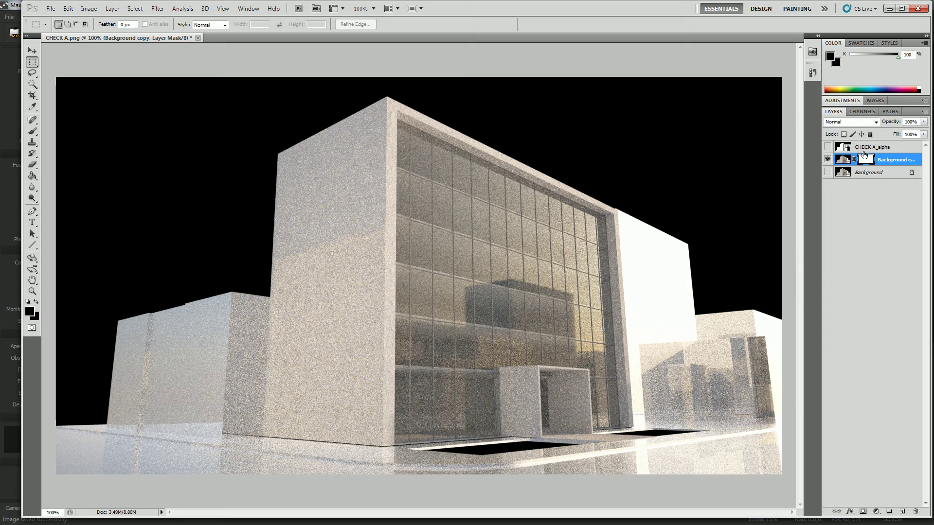
pyautogui.hotkey('alt', '\\')
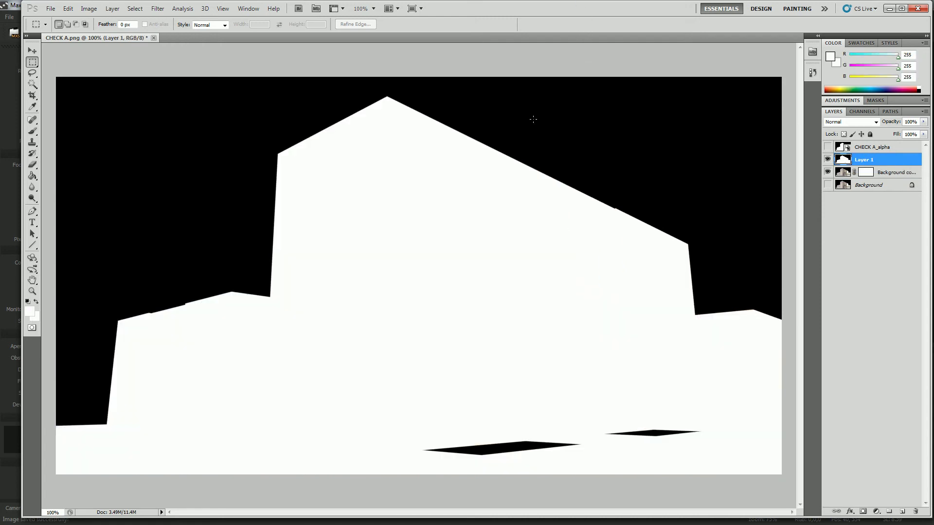
pyautogui.hotkey('alt', '\\')
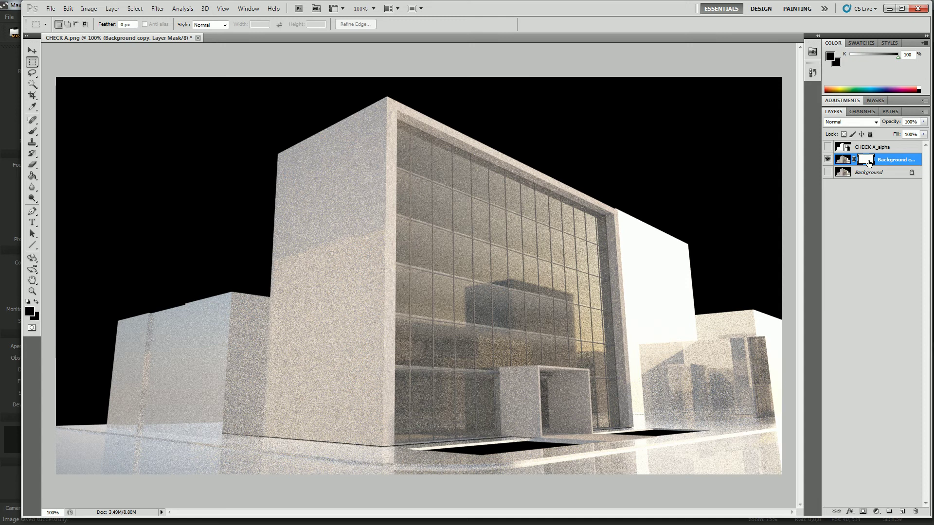
pyautogui.keyDown('alt'); pyautogui.click(871, 163); pyautogui.keyUp('alt')
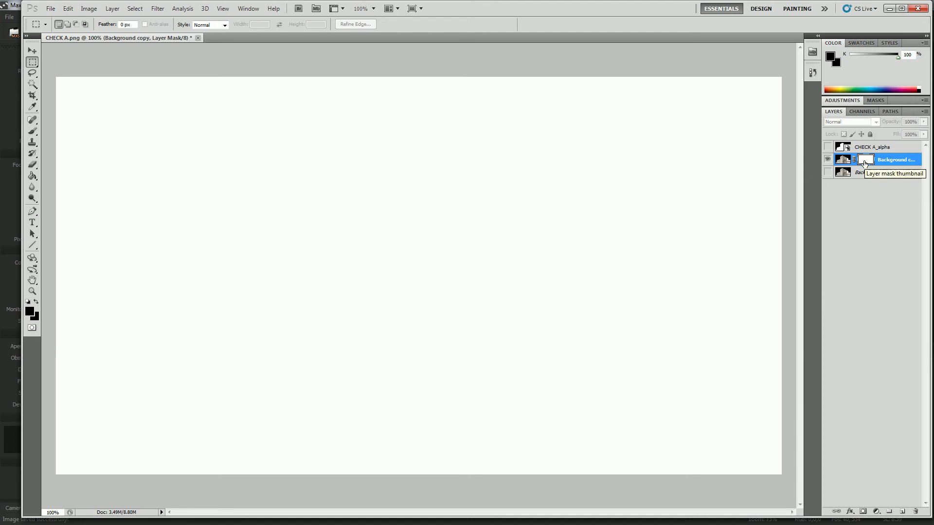
pyautogui.hotkey('ctrl', 'v')
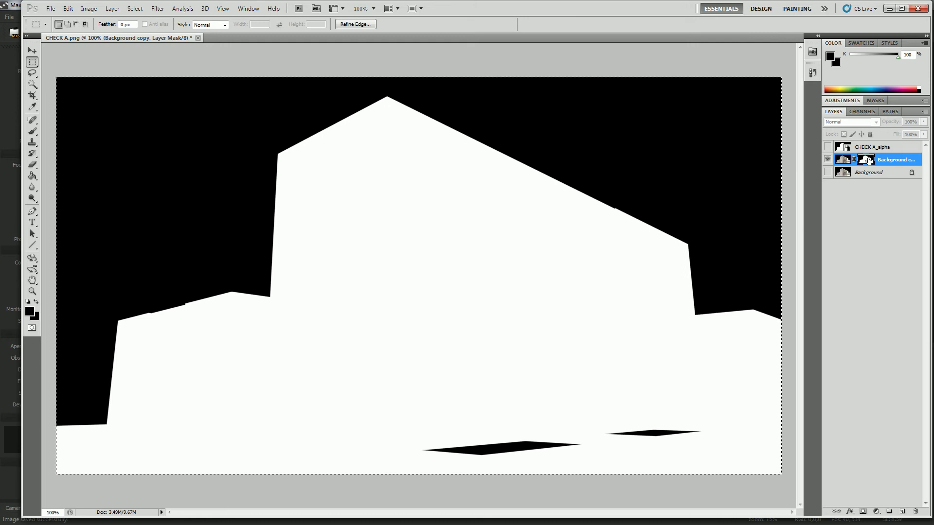
# Step: Return to editing the Background copy image, deselect, and switch to Chrome
pyautogui.click(843, 160)
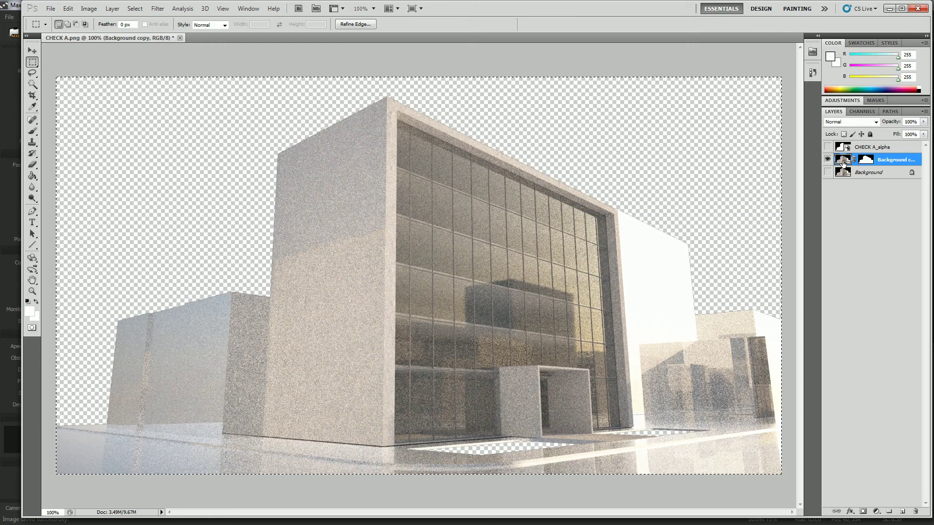
pyautogui.click(710, 233)
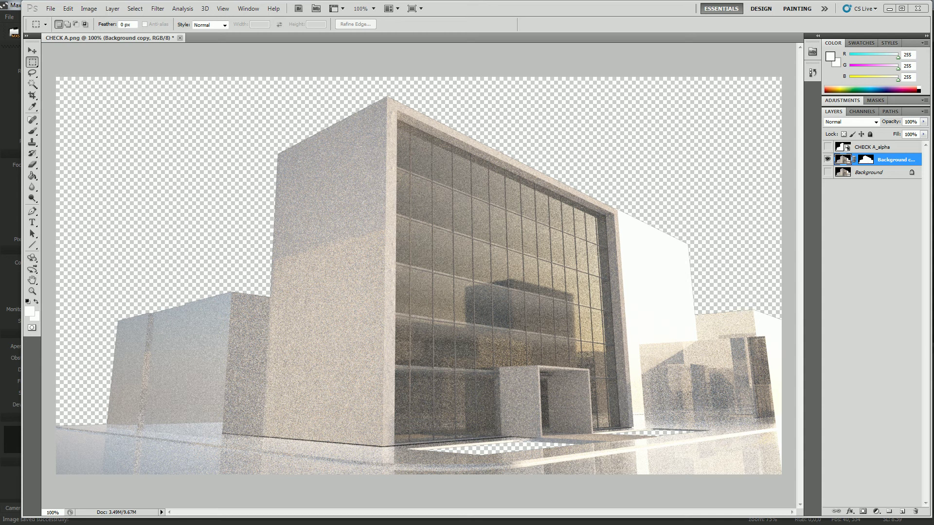
pyautogui.hotkey('alt', 'Tab')
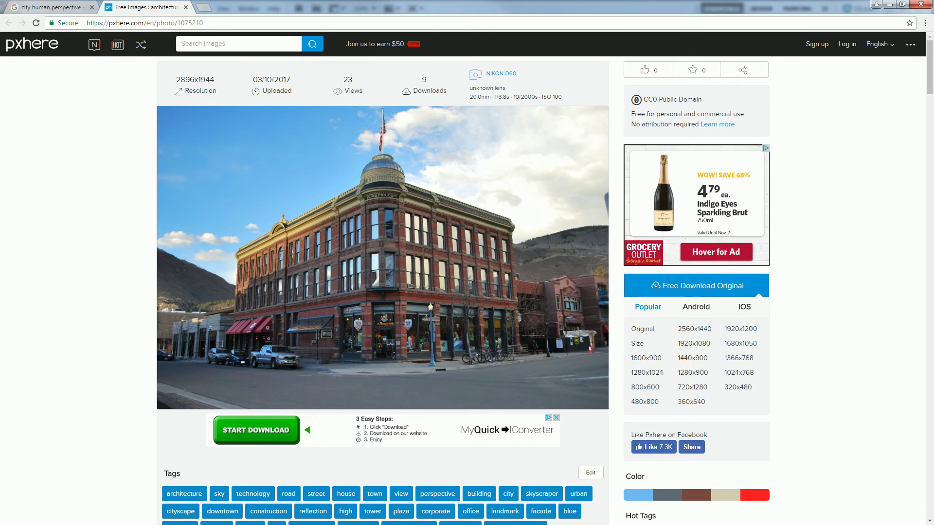
# Step: Minimize the 00-dump folder window and start a new screen snip
pyautogui.hotkey('alt', 'Tab')
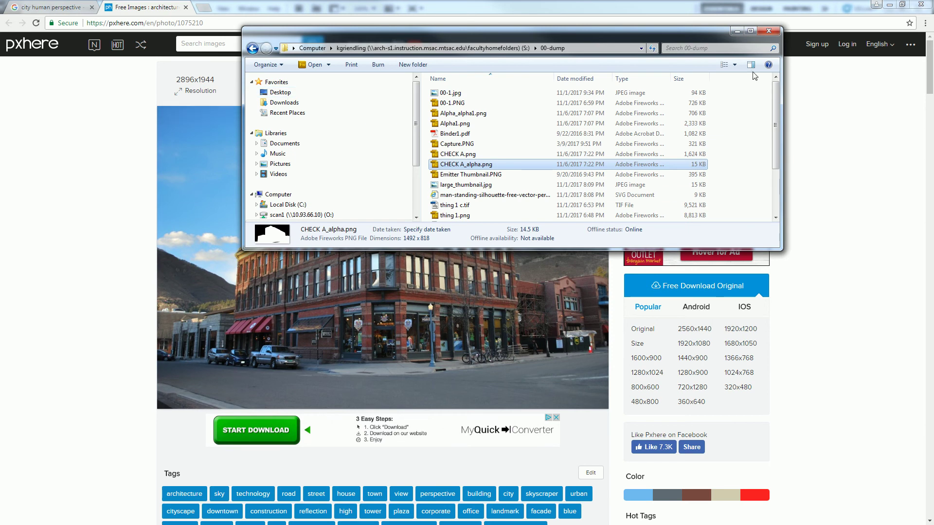
pyautogui.click(737, 31)
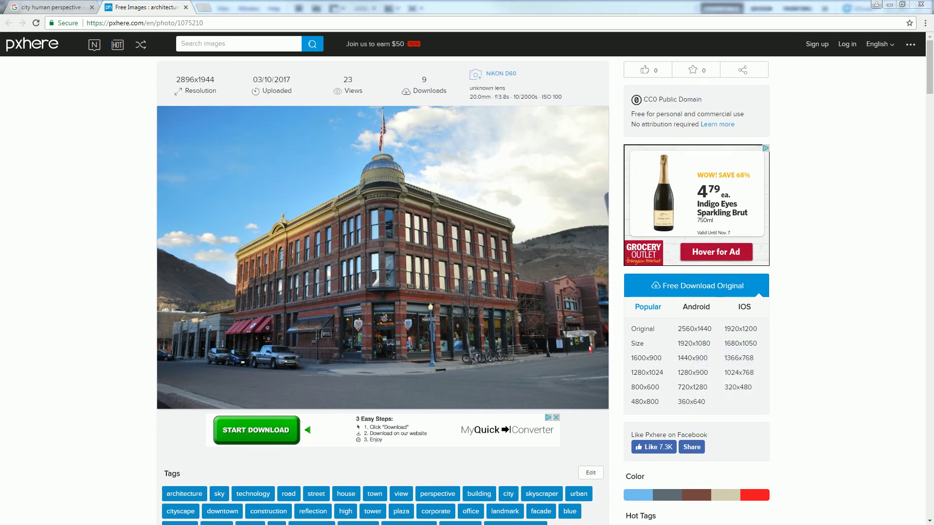
pyautogui.press('super+shift+s')
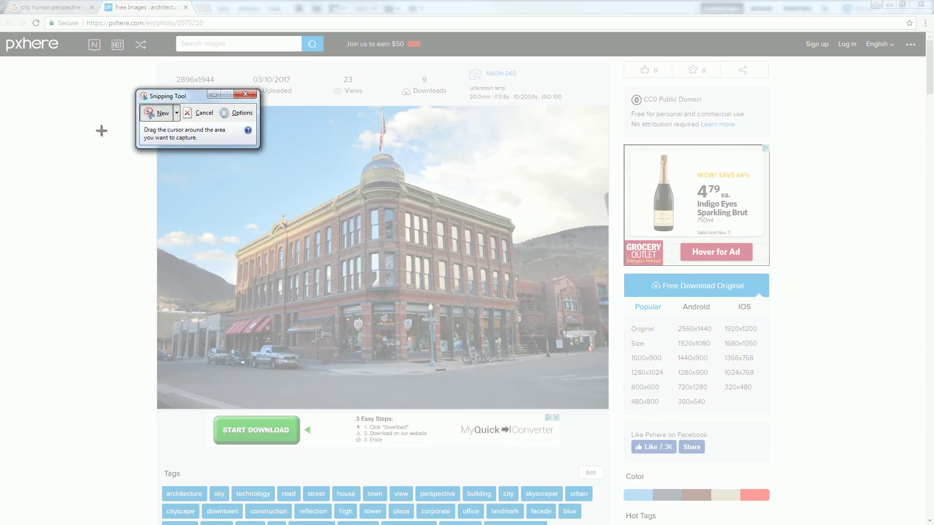
# Step: Snip the brick building photo and return to Photoshop
pyautogui.moveTo(173, 93); pyautogui.dragTo(56, 75)
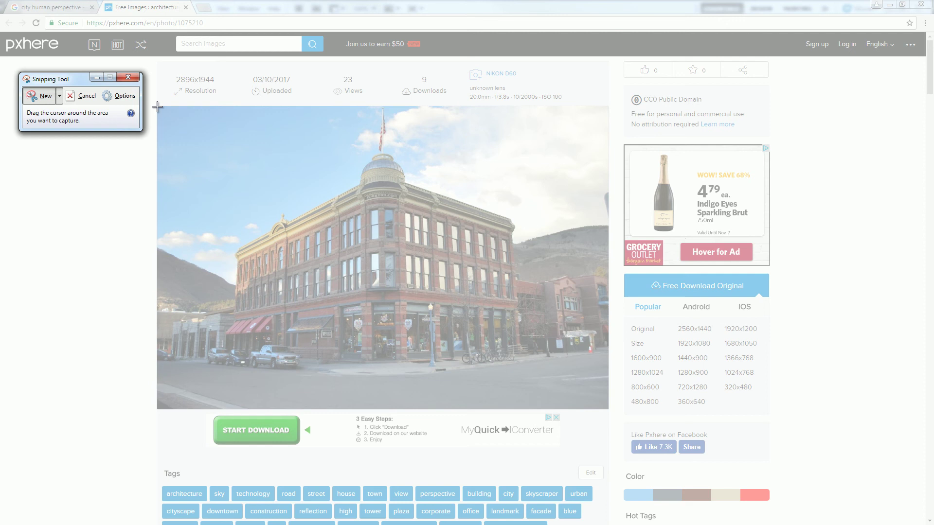
pyautogui.moveTo(157, 107); pyautogui.dragTo(609, 408)
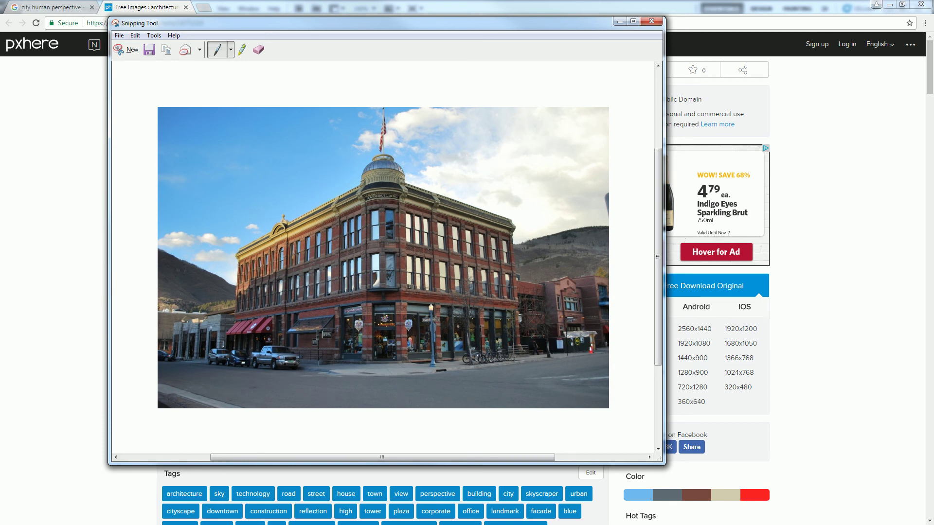
pyautogui.hotkey('alt', 'Tab')
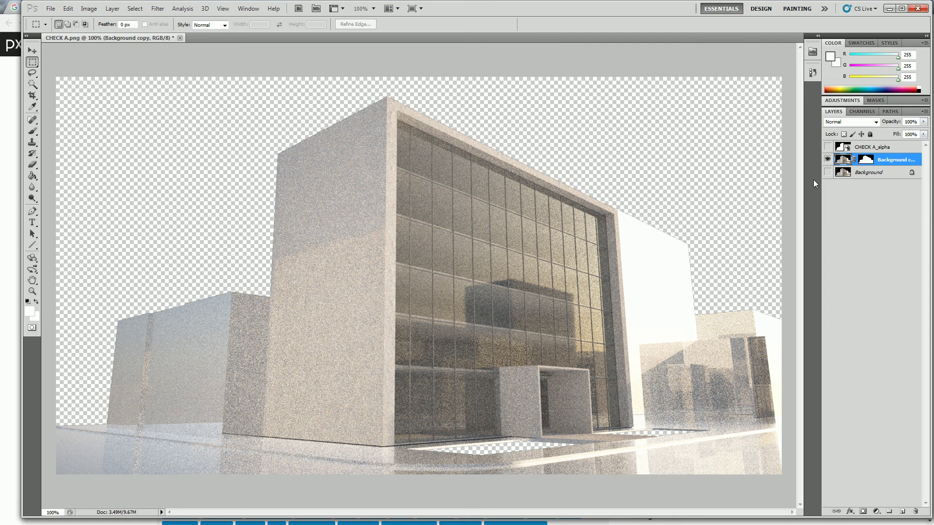
# Step: Paste the snipped photo above Background and scale it up to about 120%
pyautogui.click(859, 173)
pyautogui.hotkey('ctrl', 'v')
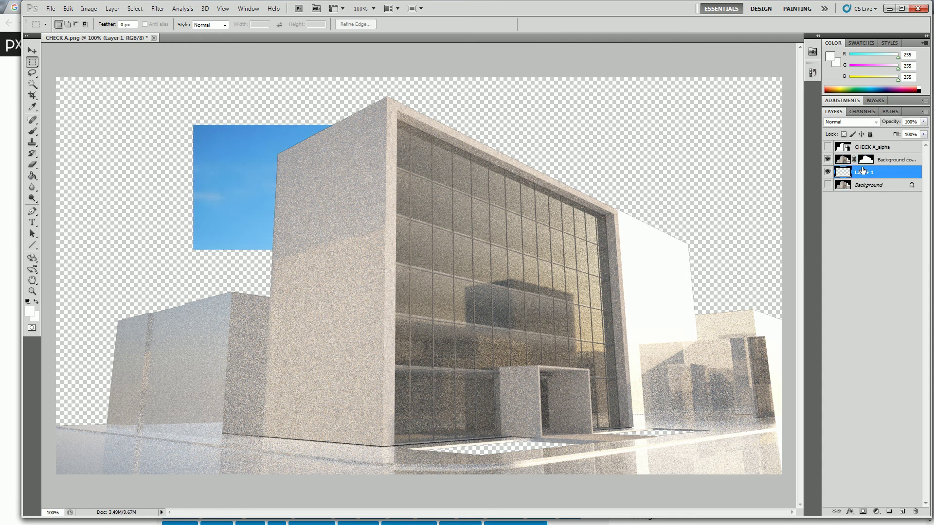
pyautogui.rightClick(599, 152)
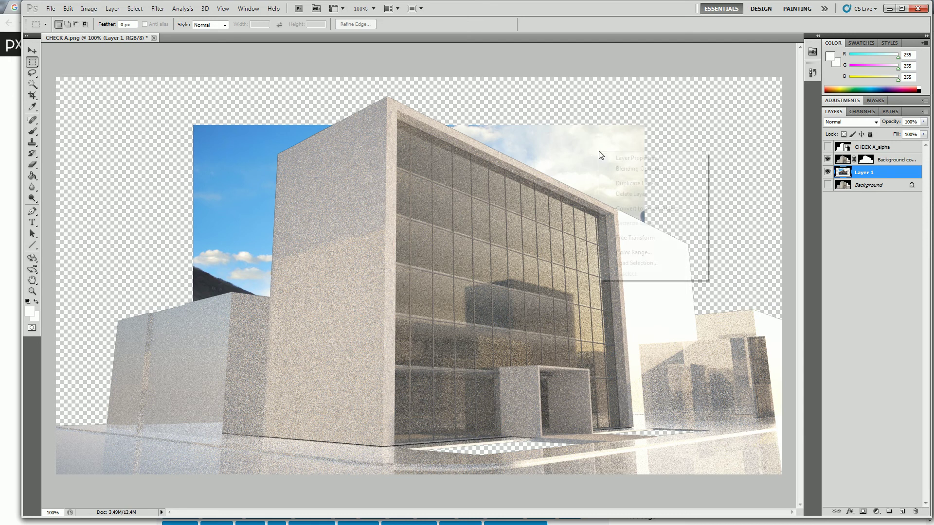
pyautogui.click(642, 239)
pyautogui.moveTo(201, 125); pyautogui.dragTo(104, 66)
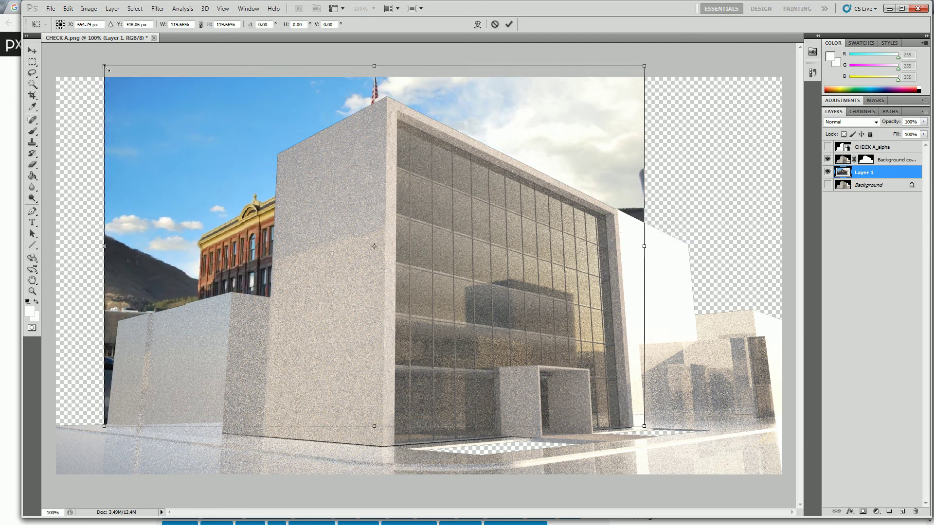
# Step: Flip the photo horizontally, enlarge and shift it to fill the backdrop, and commit
pyautogui.rightClick(530, 126)
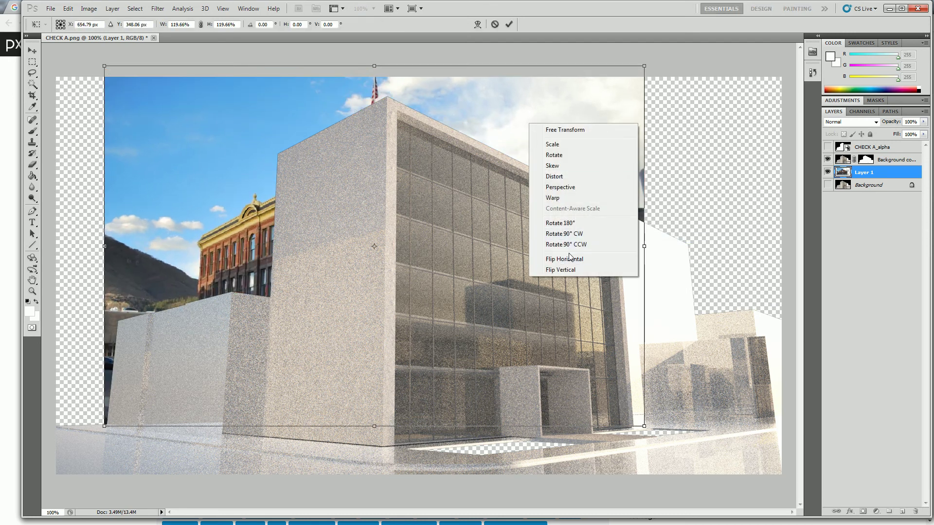
pyautogui.click(555, 258)
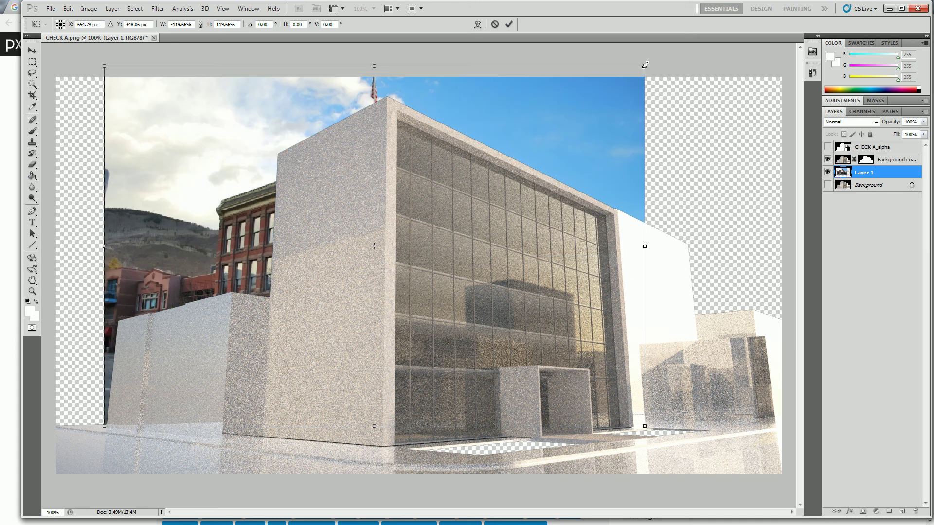
pyautogui.moveTo(644, 66); pyautogui.dragTo(811, 141)
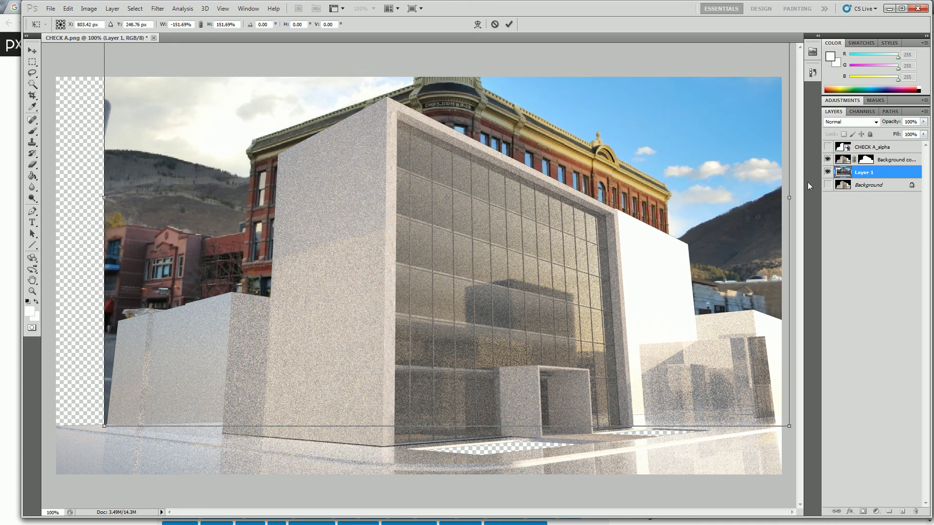
pyautogui.moveTo(716, 147); pyautogui.dragTo(730, 217)
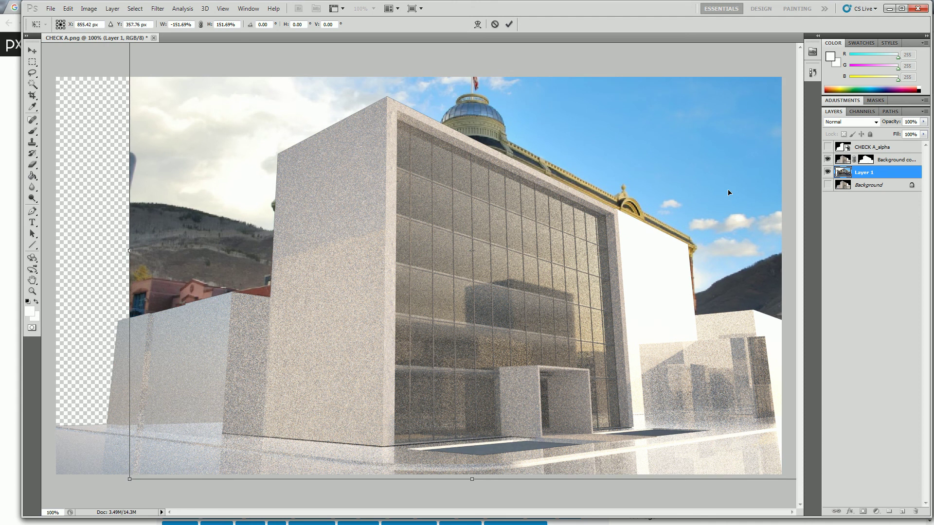
pyautogui.moveTo(131, 485); pyautogui.dragTo(57, 378)
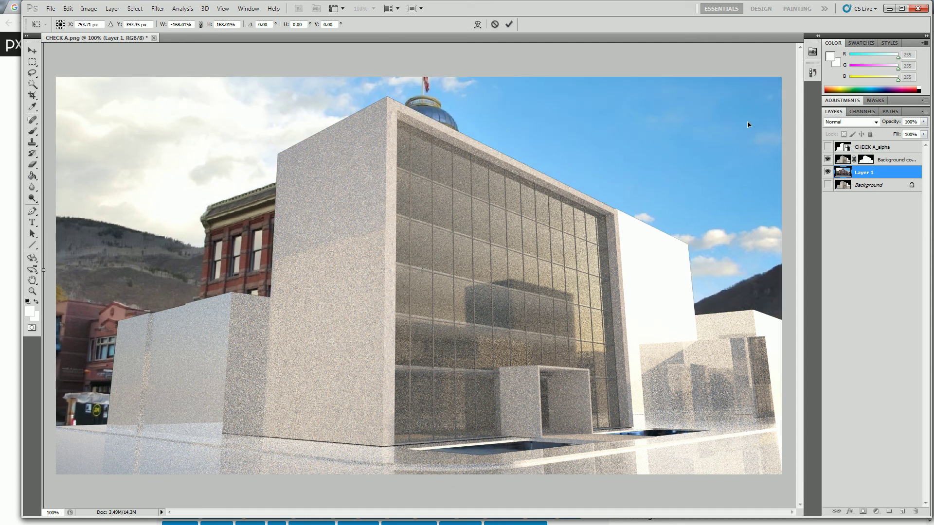
pyautogui.press('Return')
pyautogui.press('m')
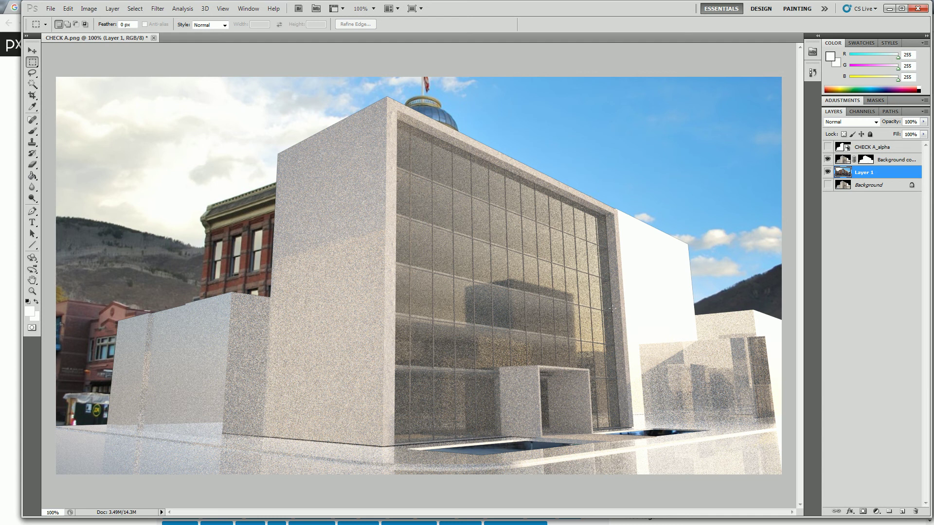
pyautogui.click(11, 11)
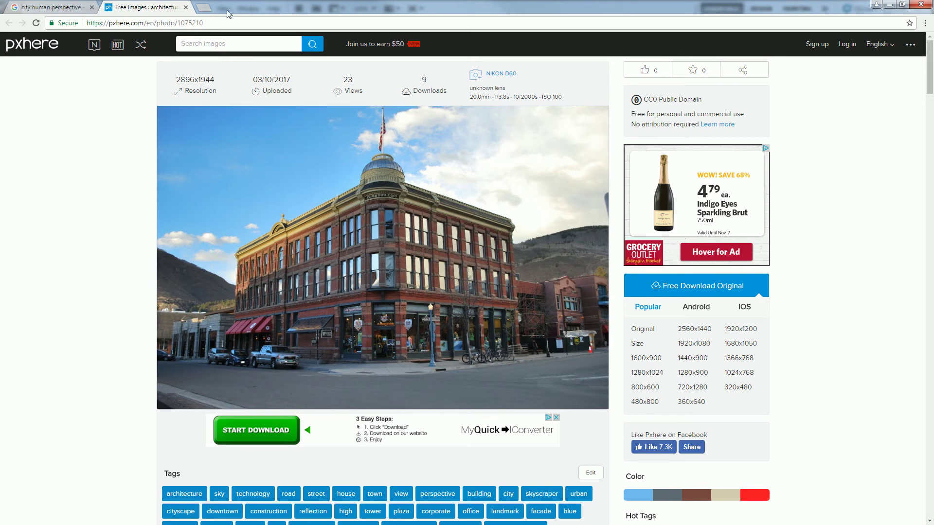
# Step: Search Google in a new tab for 'SKY BACKGROUND' and browse the image results
pyautogui.click(204, 11)
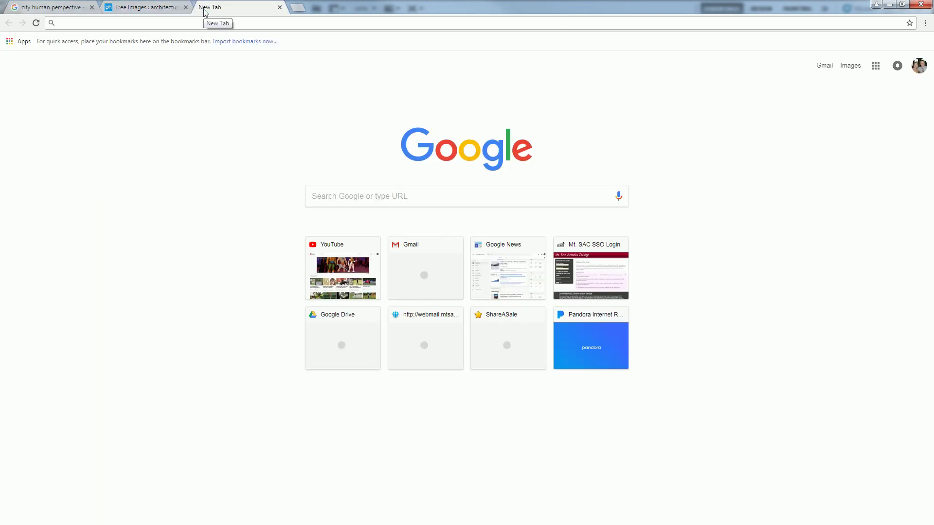
pyautogui.write('SKY BACKGROUND')
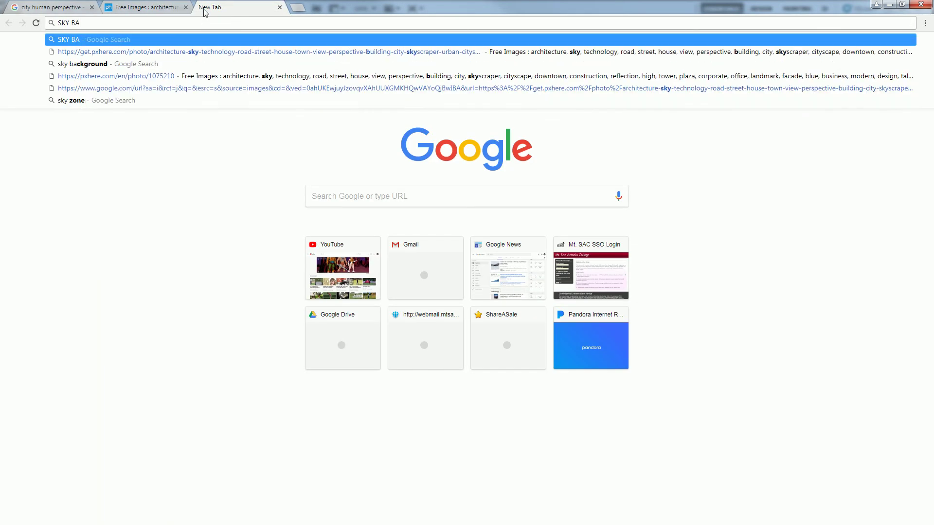
pyautogui.press('Return')
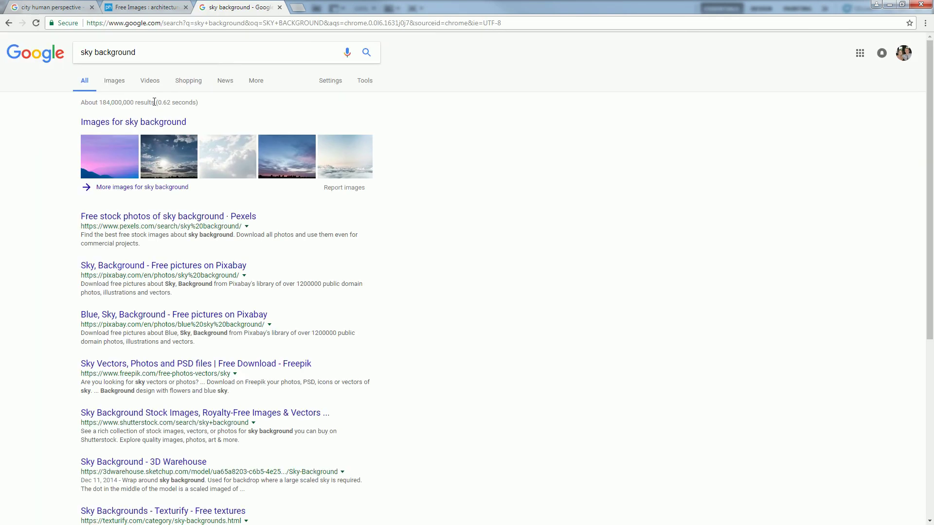
pyautogui.click(112, 169)
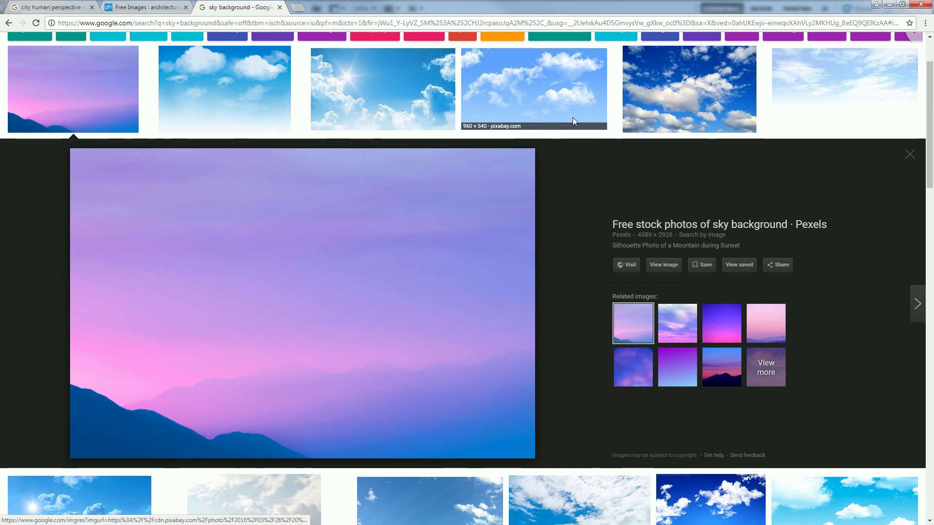
pyautogui.scroll(-9, 276, 271)
pyautogui.scroll(-2, 137, 229)
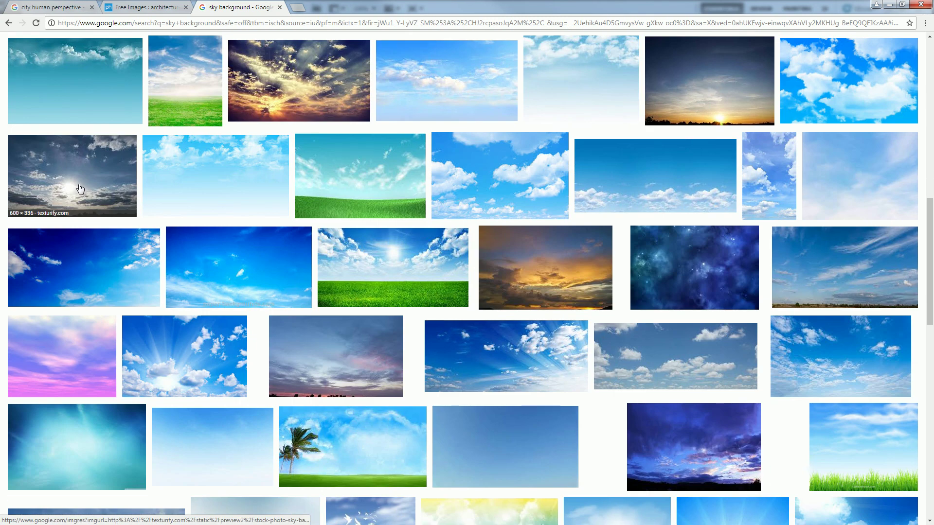
pyautogui.scroll(-4, 380, 262)
pyautogui.scroll(7, 380, 262)
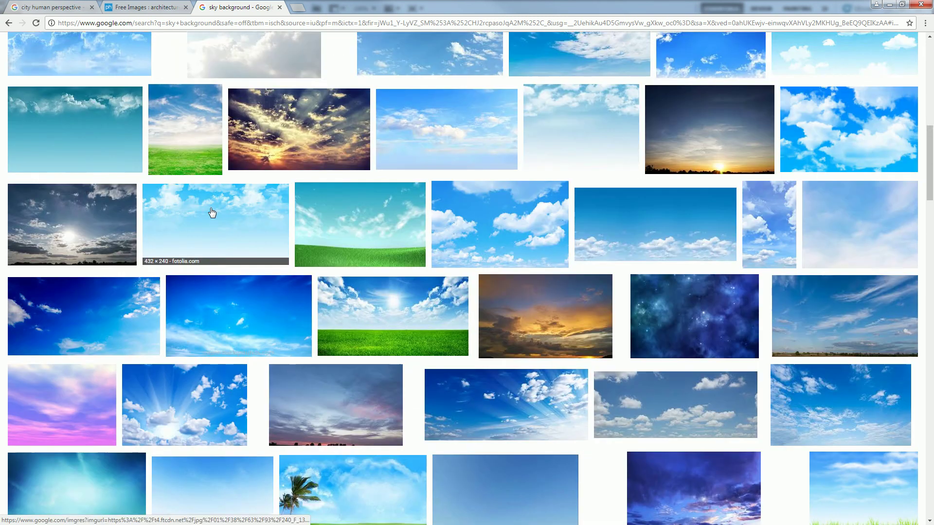
pyautogui.scroll(-6, 241, 229)
pyautogui.scroll(-4, 241, 229)
# Step: Copy the full-size mountain sunset sky image and return to Photoshop
pyautogui.click(691, 292)
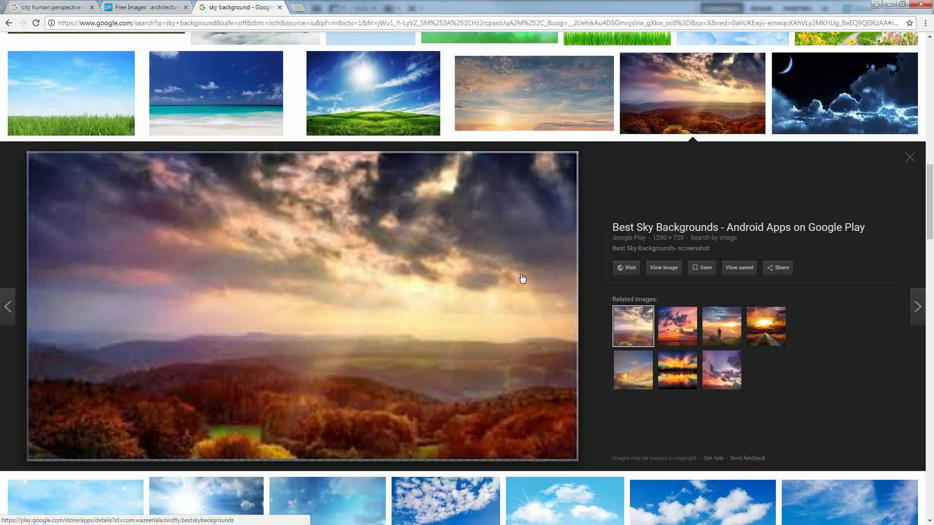
pyautogui.click(670, 270)
pyautogui.rightClick(627, 287)
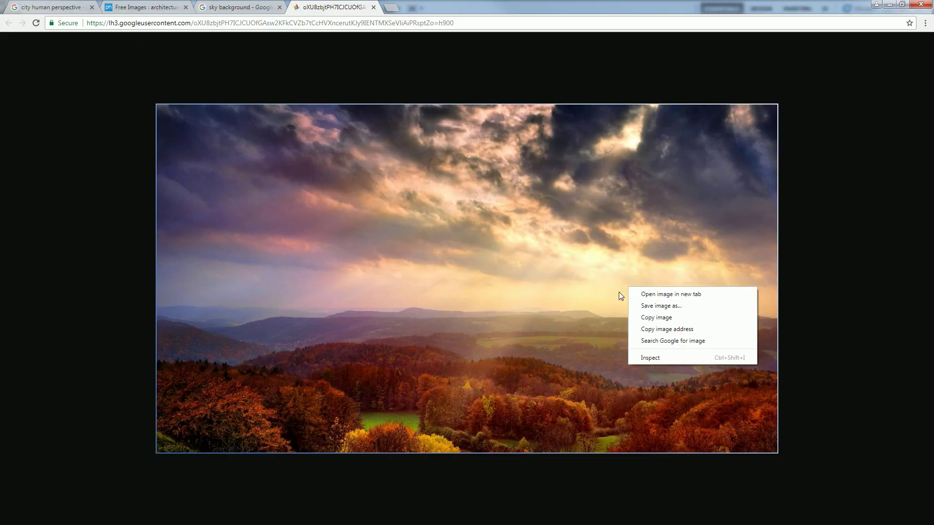
pyautogui.click(665, 317)
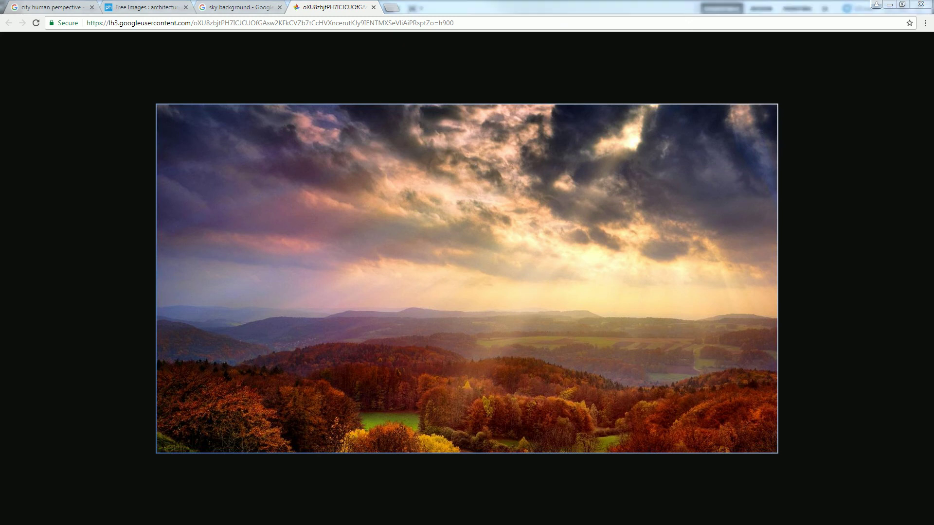
pyautogui.hotkey('alt', 'Tab')
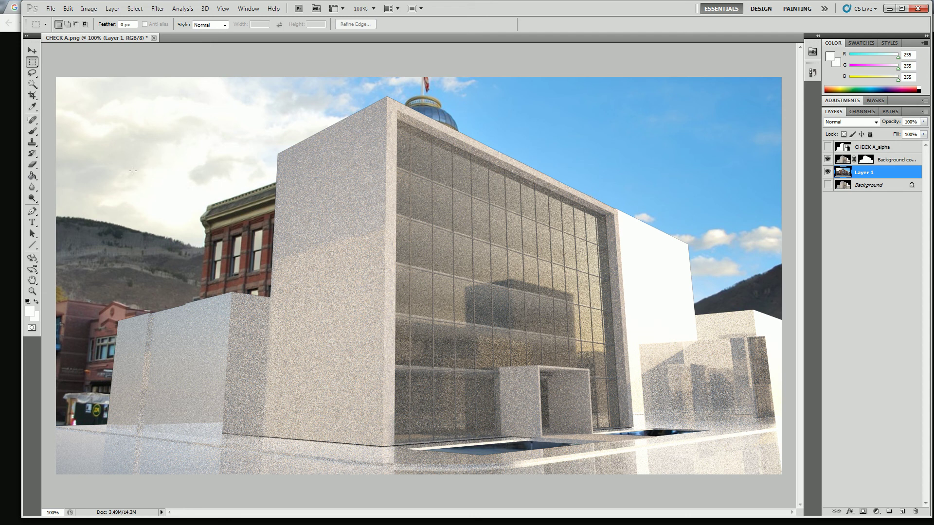
# Step: Hide Layer 1, paste the sunset sky as Layer 2, and scale it 116.72% to fill the canvas
pyautogui.click(827, 172)
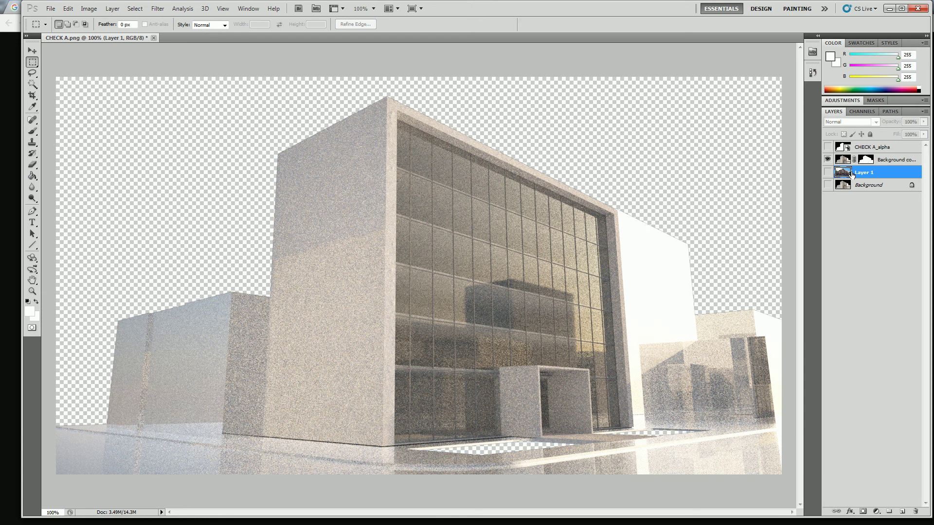
pyautogui.hotkey('ctrl', 'v')
pyautogui.rightClick(654, 152)
pyautogui.click(702, 236)
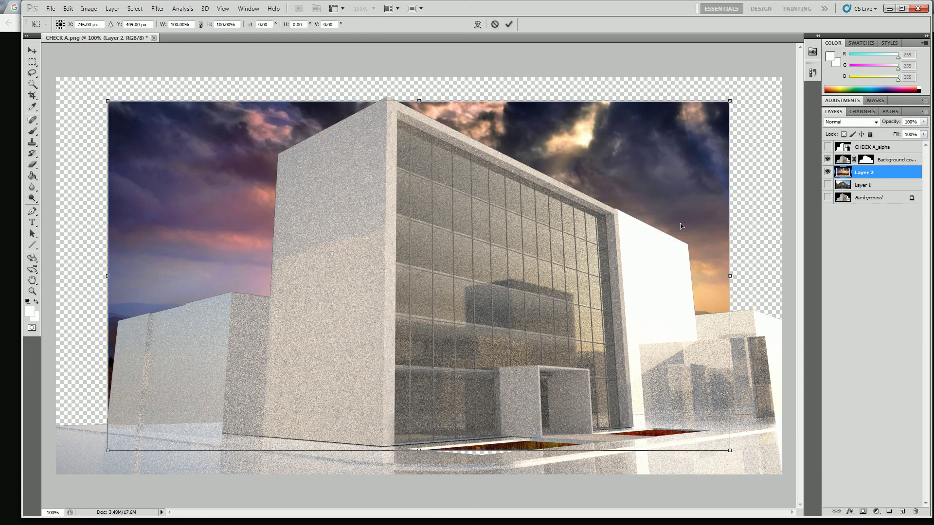
pyautogui.moveTo(681, 221); pyautogui.dragTo(733, 190)
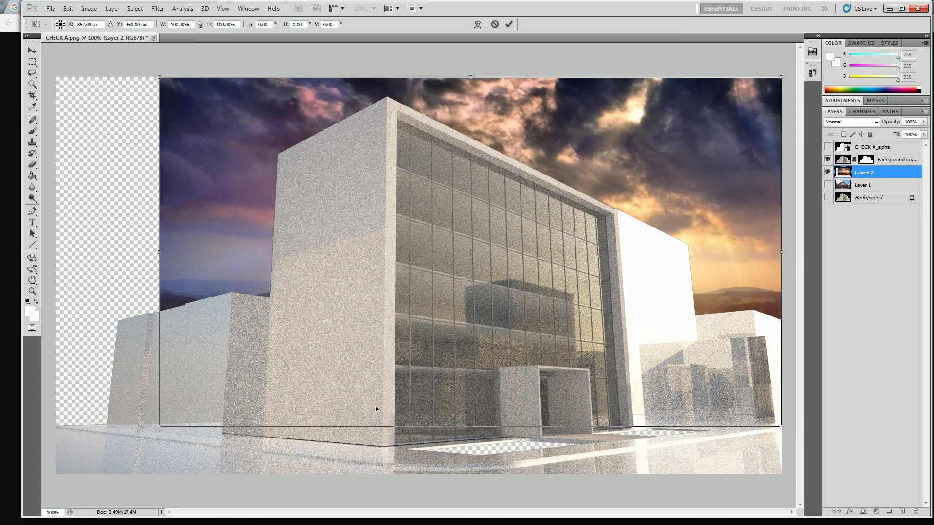
pyautogui.moveTo(150, 420); pyautogui.dragTo(61, 496)
pyautogui.press('Return')
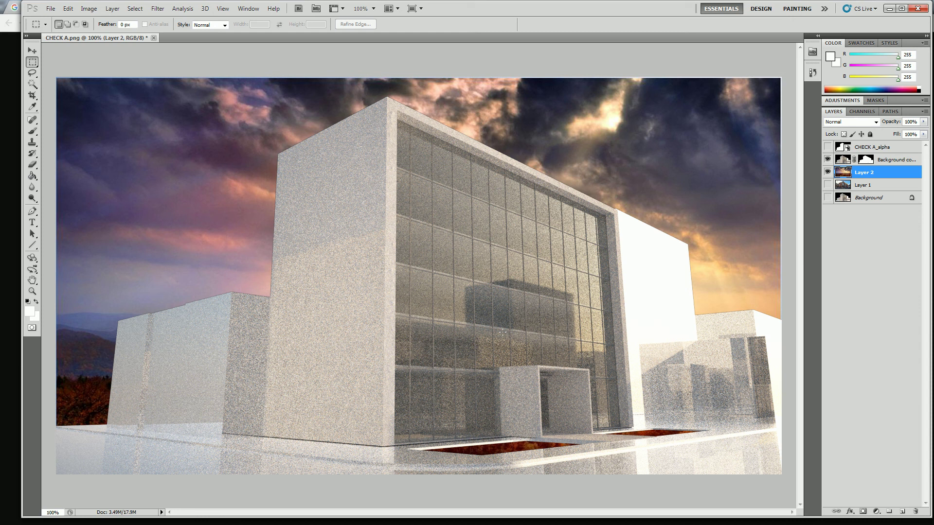
pyautogui.hotkey('alt', 'Tab')
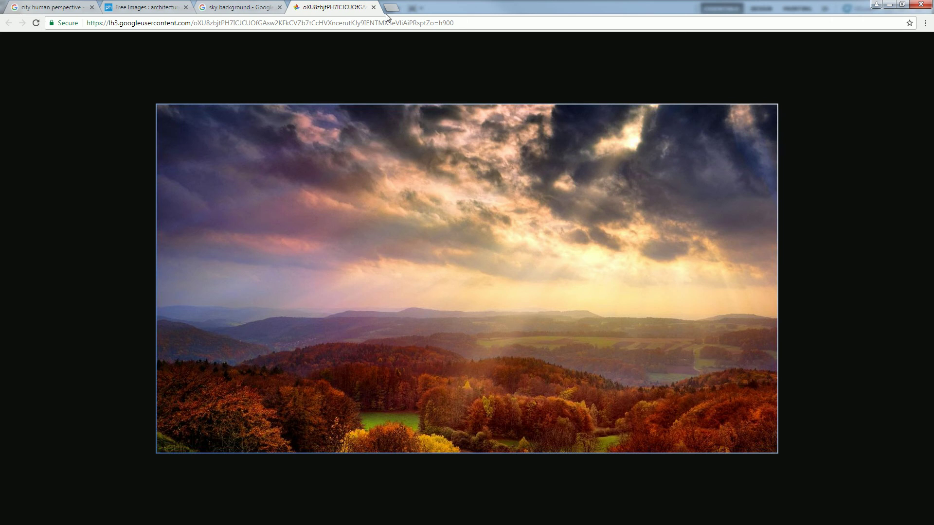
# Step: Search Google for 'WATER' and show the image results
pyautogui.click(398, 24)
pyautogui.write('WATER')
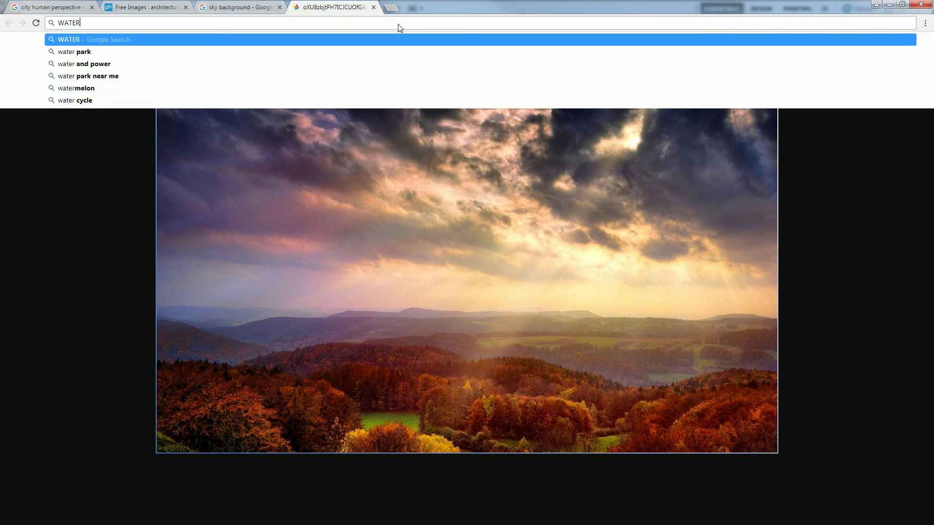
pyautogui.press('Return')
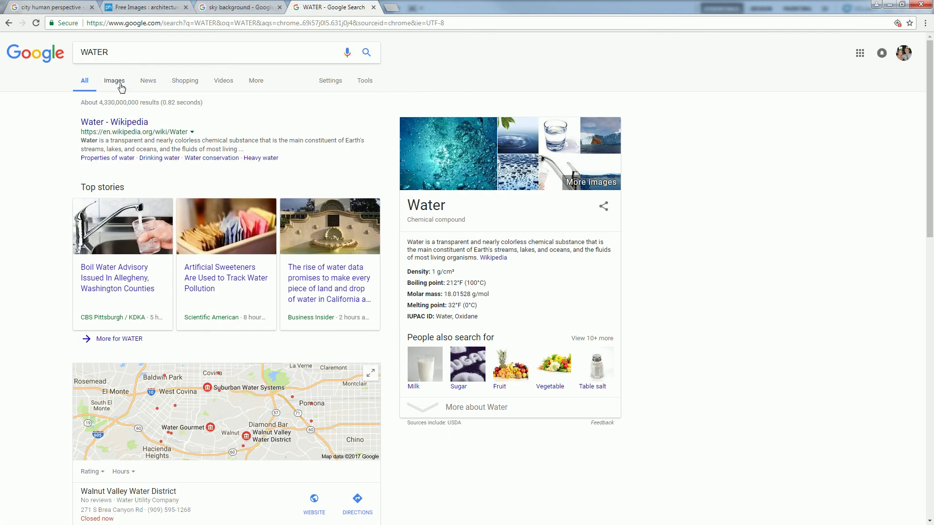
pyautogui.click(114, 80)
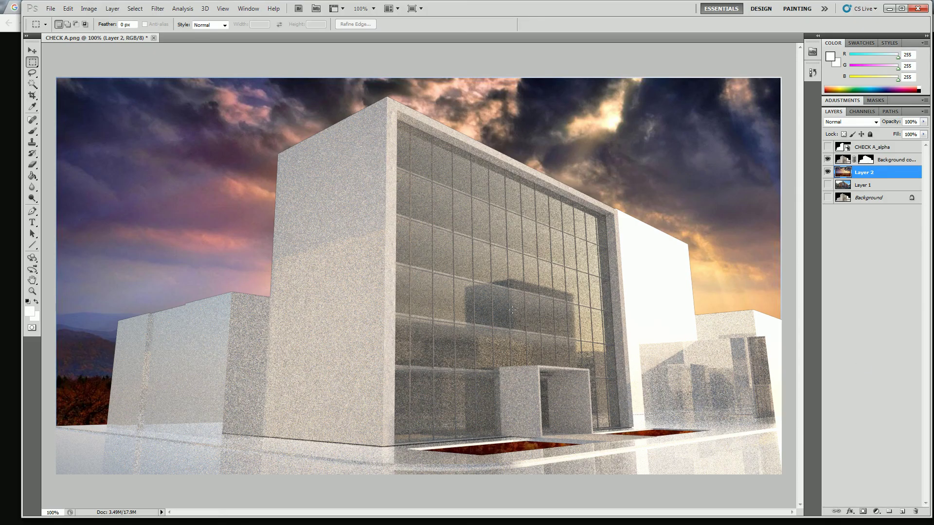
# Step: Paste the water image as Layer 3 and move it down so water shows in the pools
pyautogui.hotkey('ctrl', 'v')
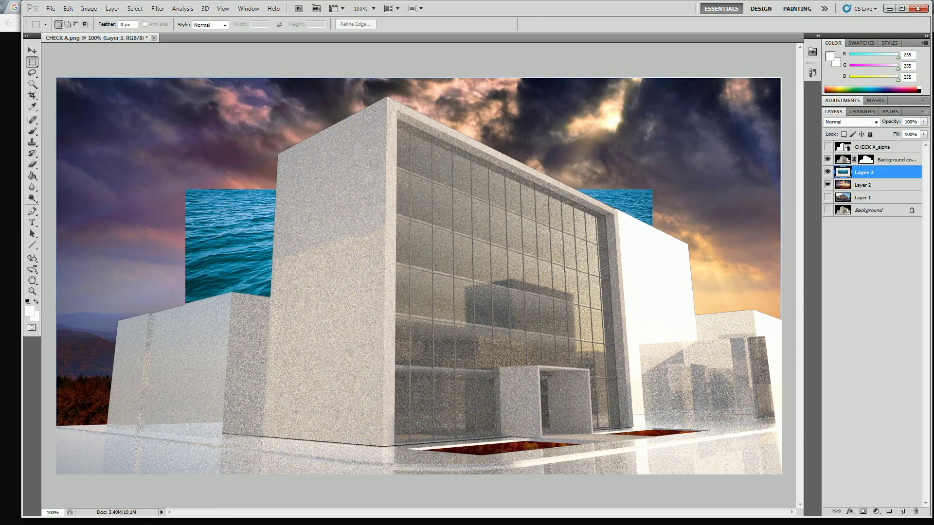
pyautogui.rightClick(234, 210)
pyautogui.click(255, 296)
pyautogui.moveTo(231, 216); pyautogui.dragTo(351, 377)
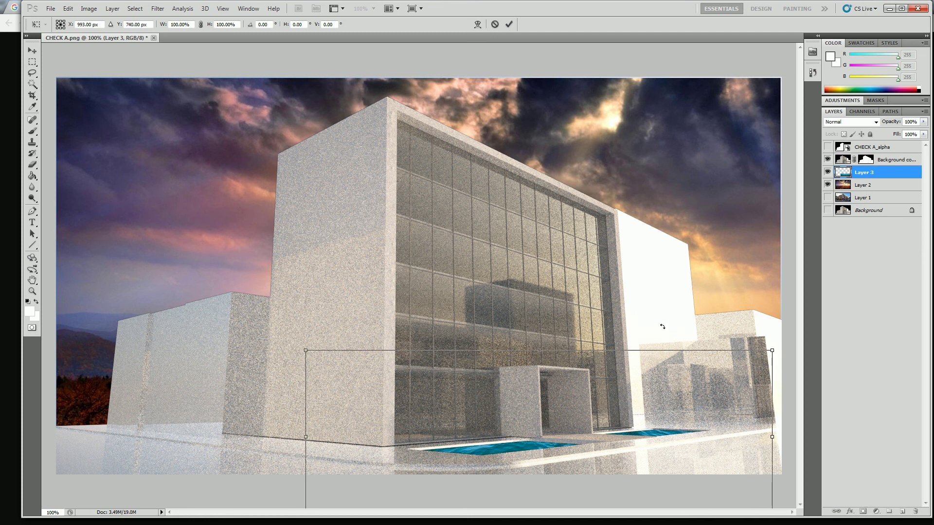
pyautogui.press('Return')
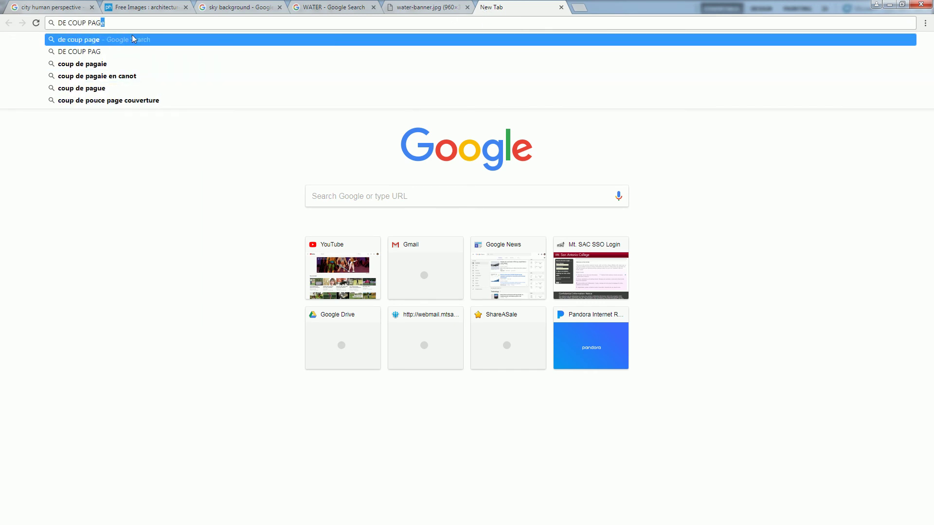
# Step: Correct the search text to 'decoupage' and show its image results
pyautogui.press('BackSpace')
pyautogui.press('BackSpace')
pyautogui.press('BackSpace')
pyautogui.press('BackSpace')
pyautogui.press('BackSpace')
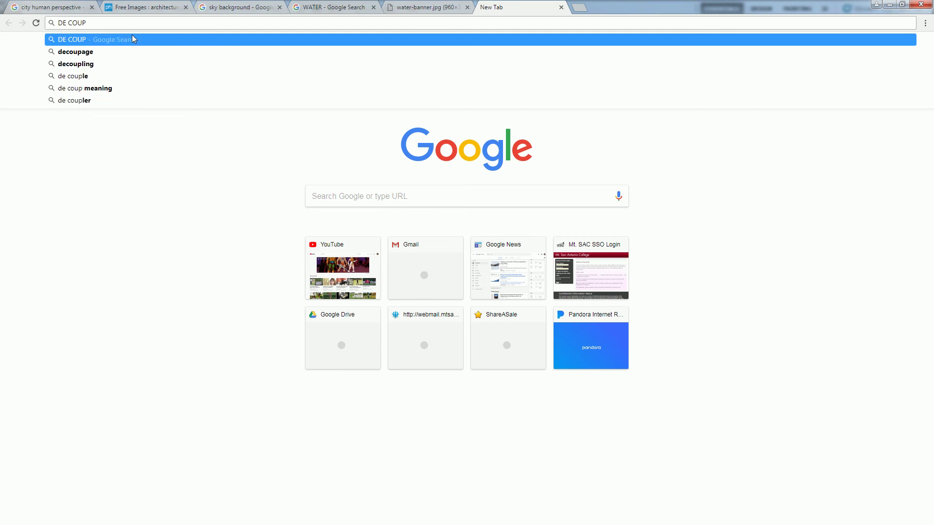
pyautogui.click(95, 51)
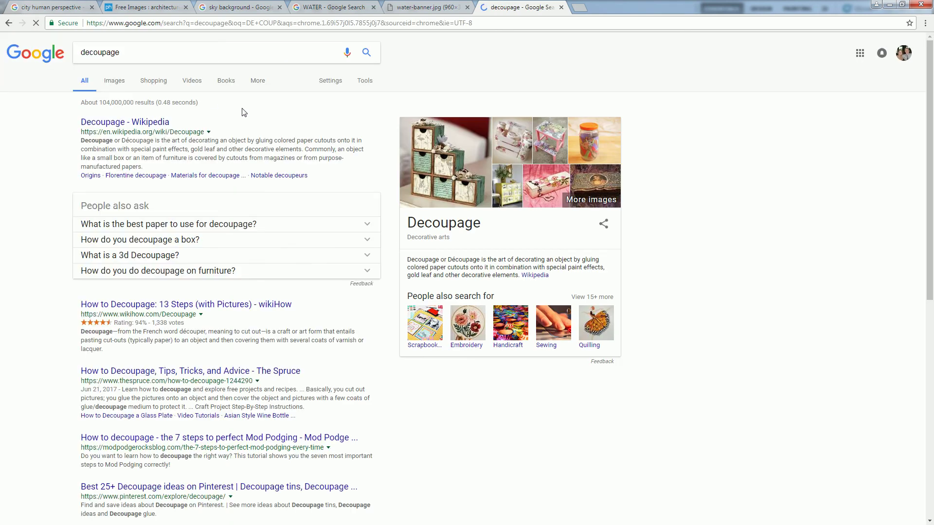
pyautogui.click(114, 81)
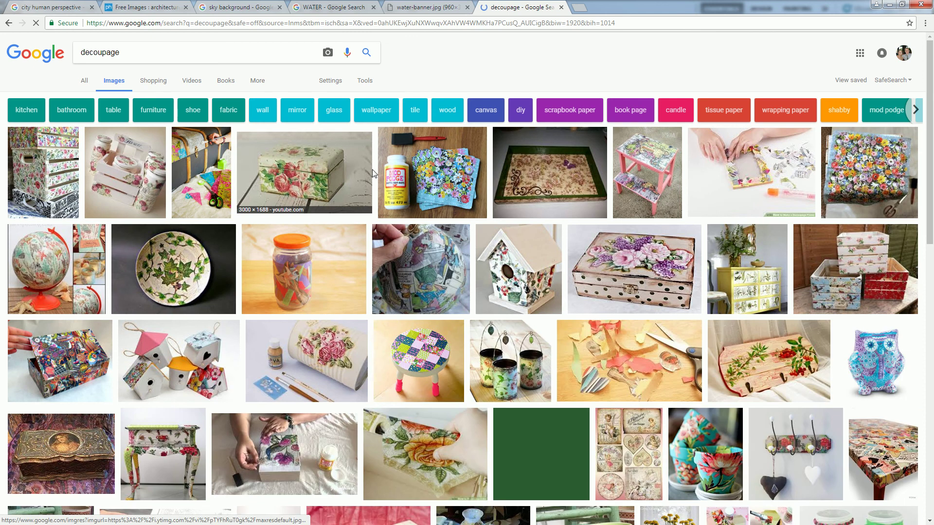
# Step: Preview several decoupage images, ending on the Deco Mache Decoupage Papers collage
pyautogui.scroll(-2, 372, 173)
pyautogui.click(418, 170)
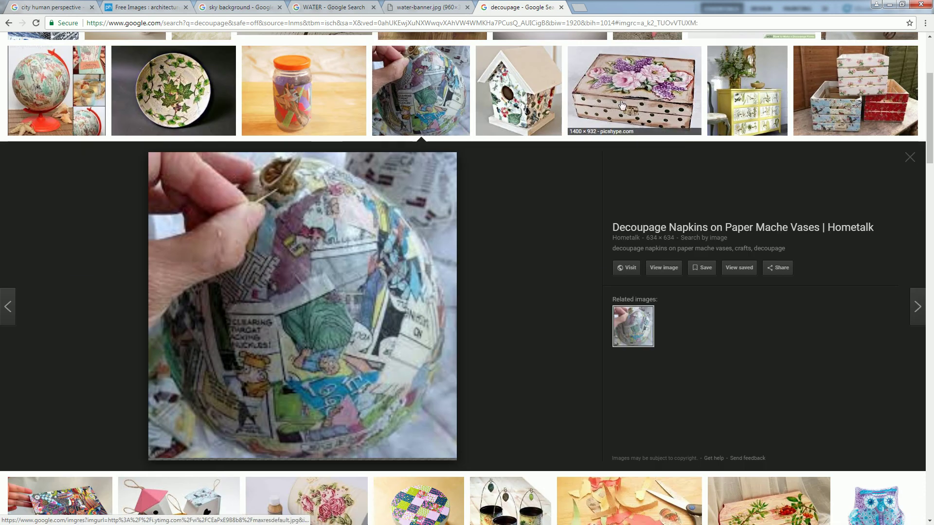
pyautogui.click(846, 102)
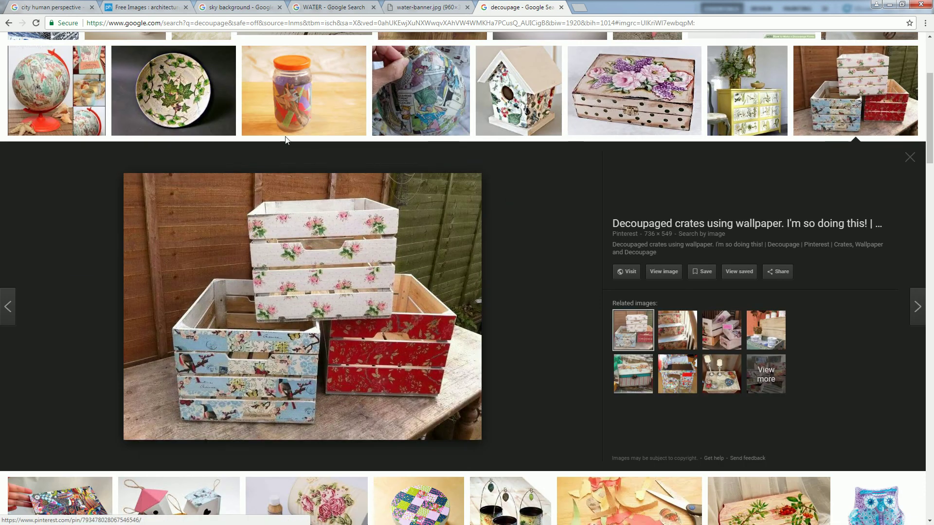
pyautogui.click(57, 107)
pyautogui.scroll(-5, 486, 263)
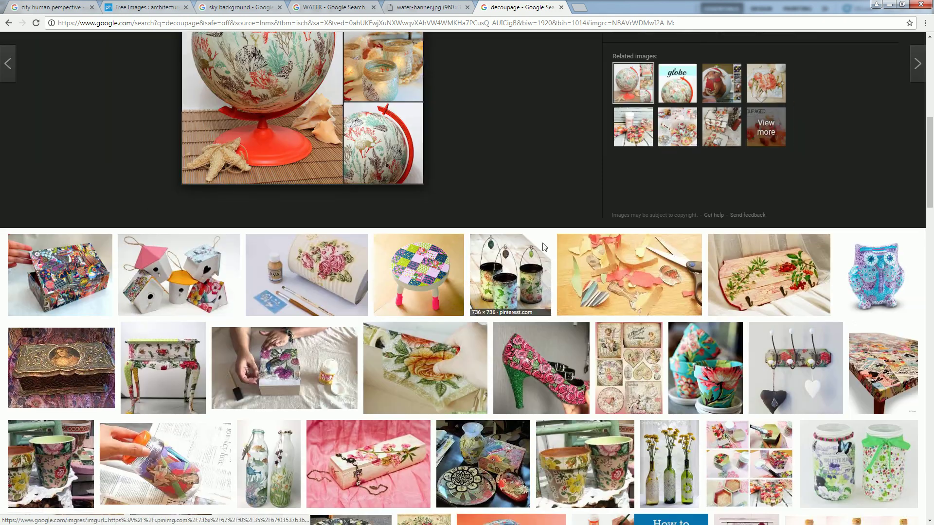
pyautogui.click(593, 277)
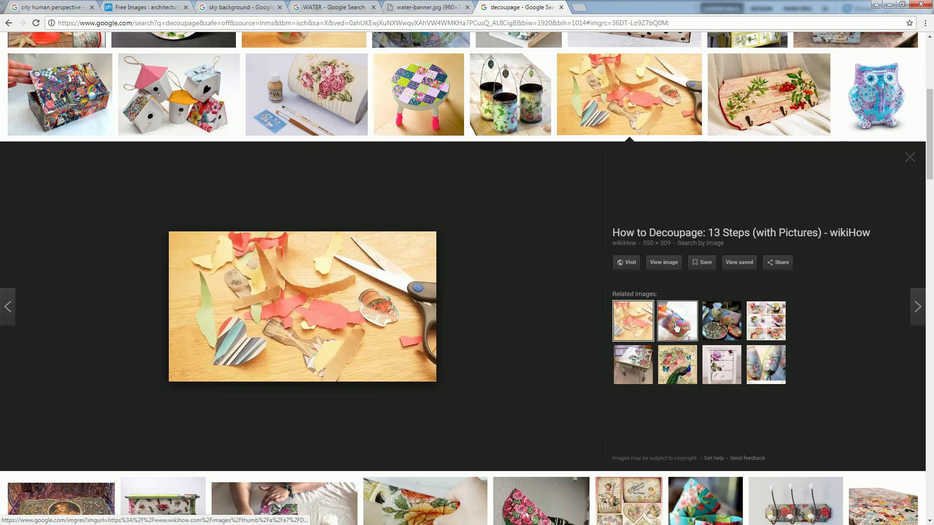
pyautogui.click(688, 372)
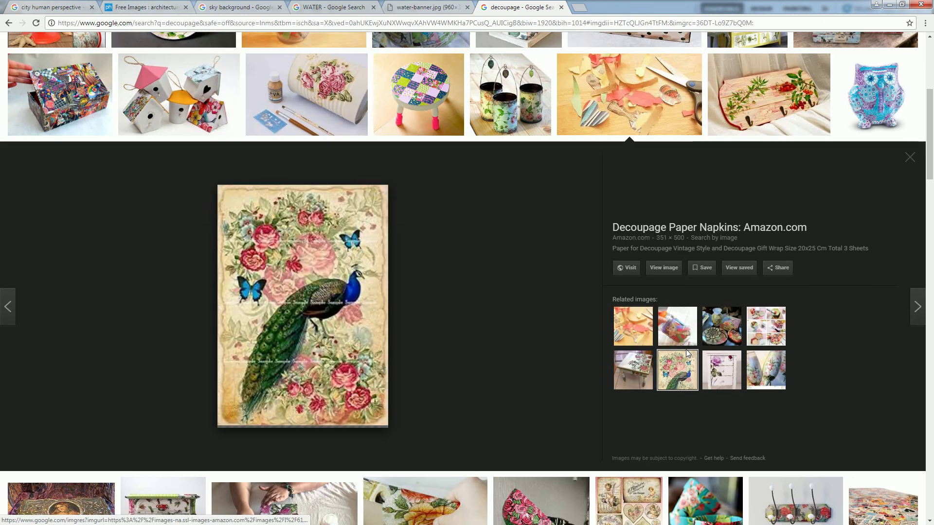
pyautogui.click(771, 323)
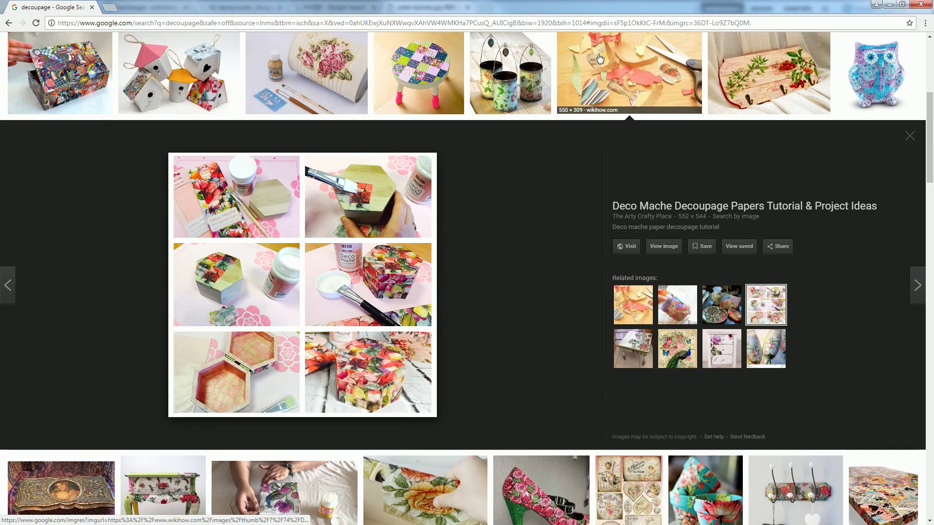
pyautogui.click(544, 24)
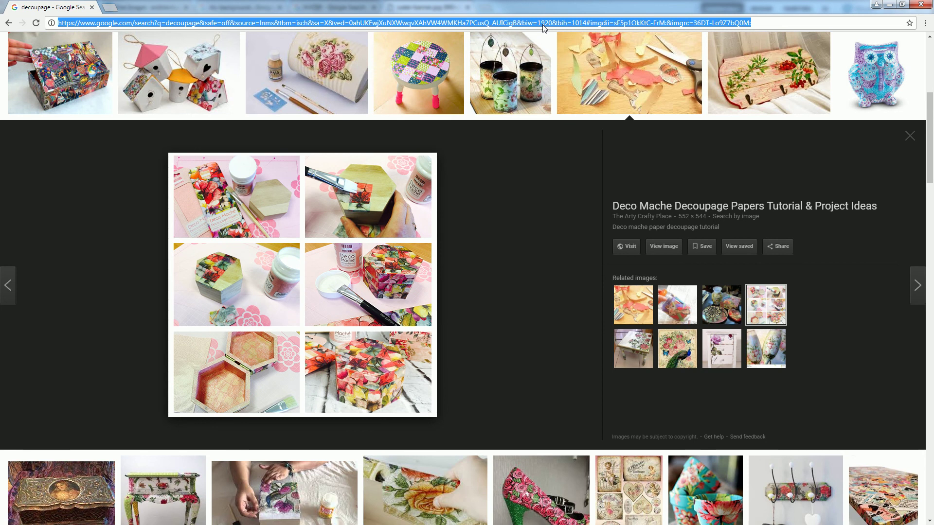
# Step: Search Google for 'DYSTOPIAN RENDERING' and show the image results
pyautogui.write('DYSTOPIAN RENDERING')
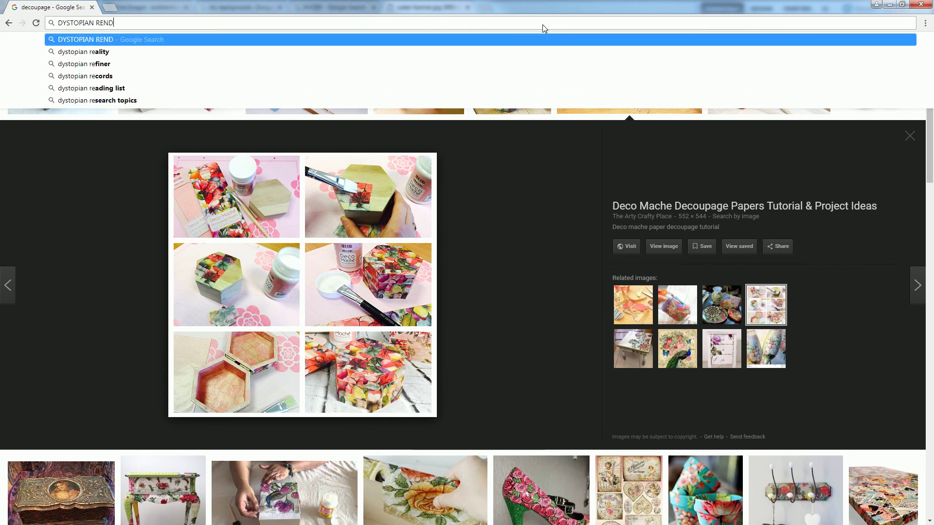
pyautogui.press('Return')
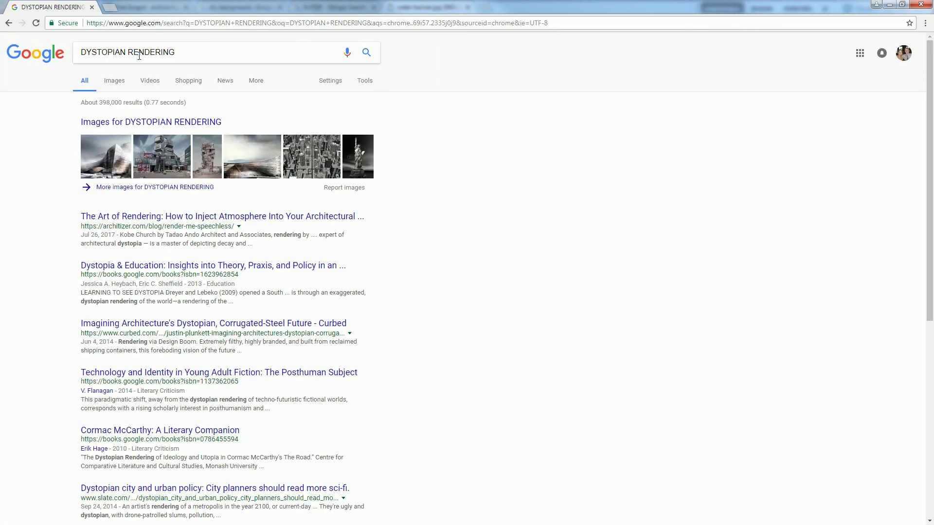
pyautogui.click(114, 81)
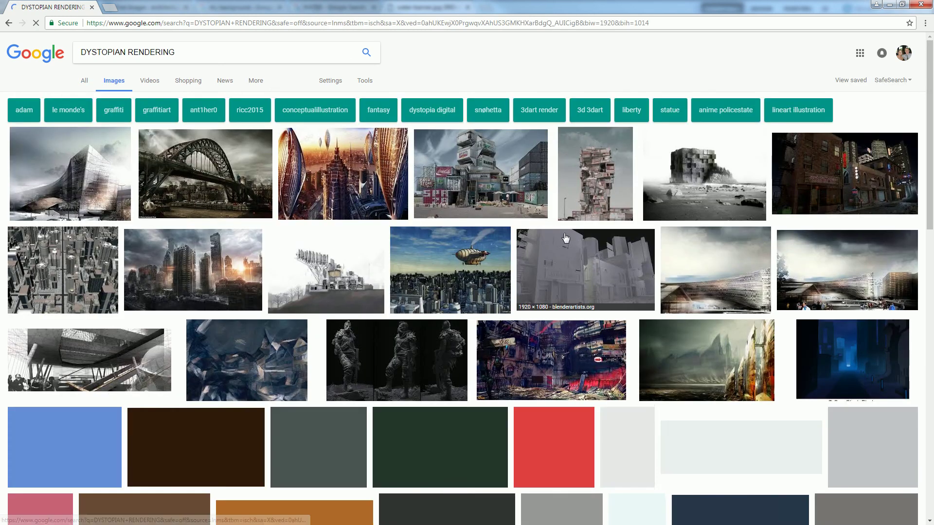
# Step: Preview dystopian renderings, ending on Snøhetta's Le Monde headquarters design
pyautogui.click(453, 189)
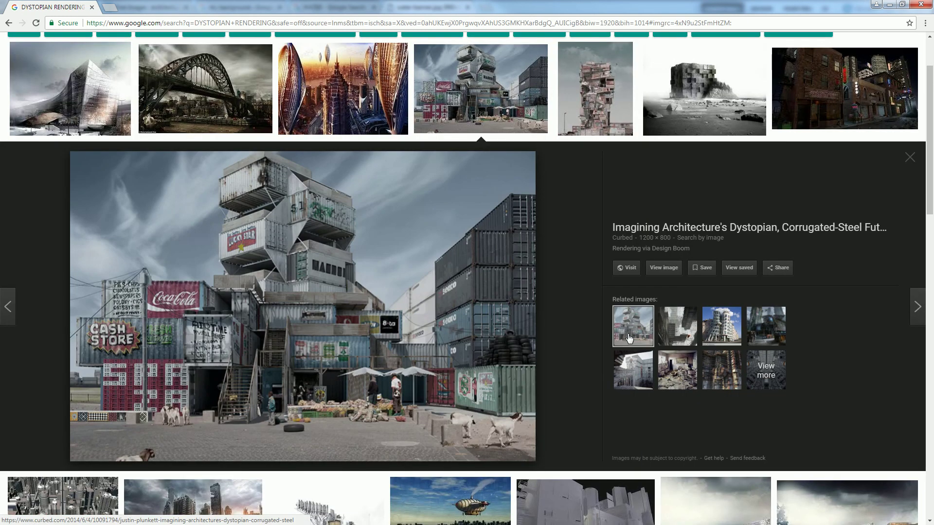
pyautogui.click(687, 116)
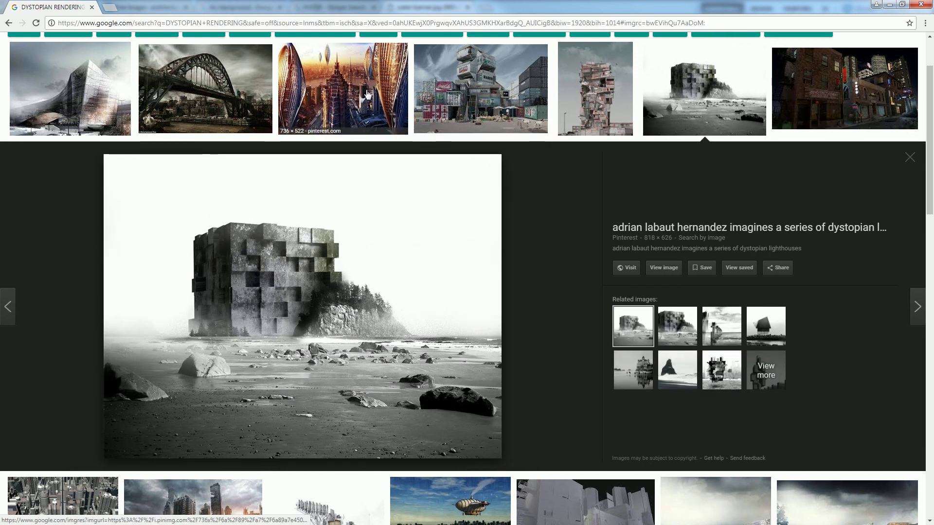
pyautogui.click(68, 92)
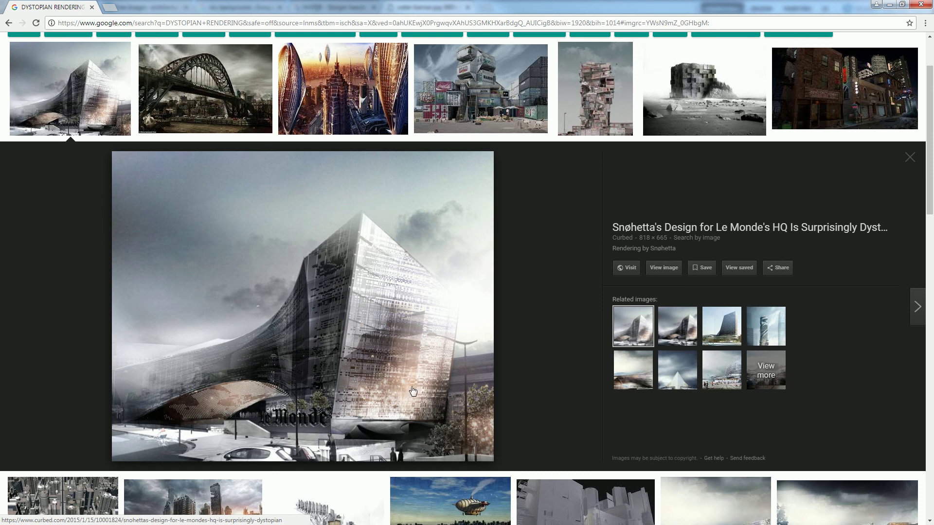
pyautogui.scroll(-8, 413, 391)
pyautogui.click(231, 153)
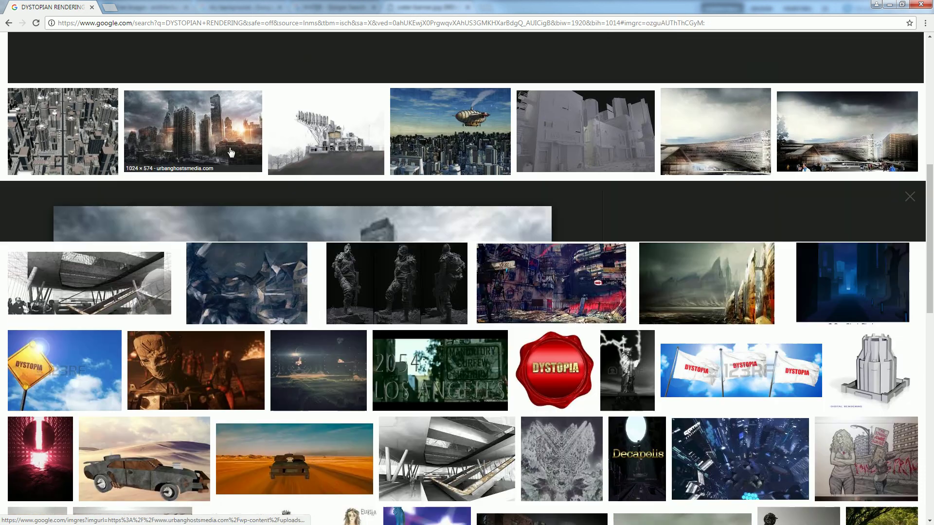
pyautogui.click(710, 158)
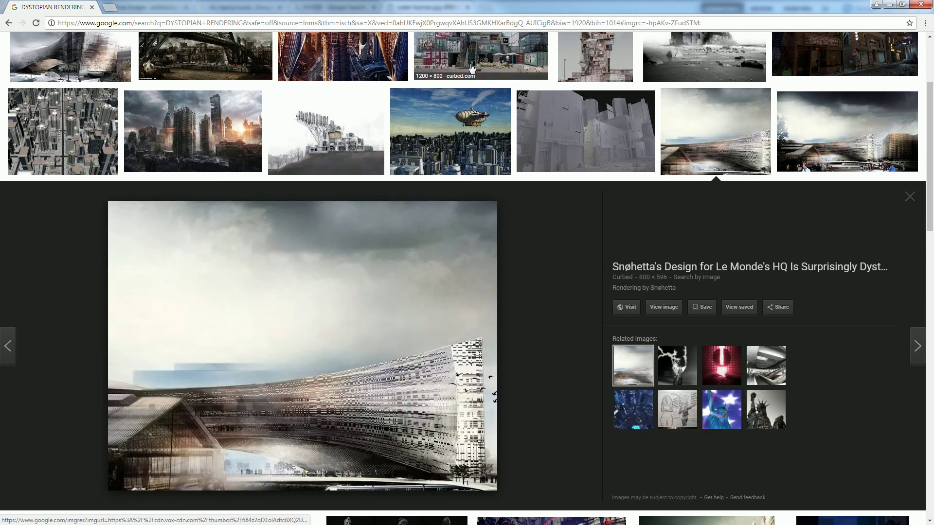